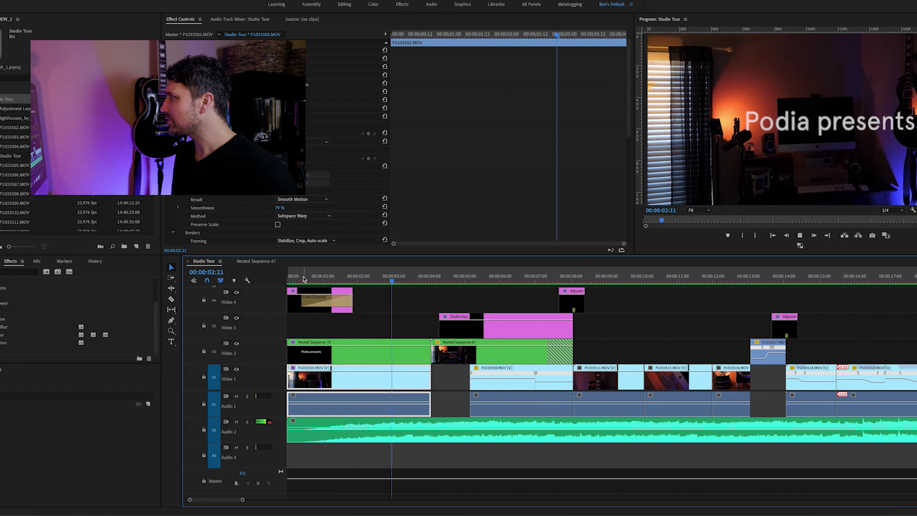
# - Open Nested Sequence 72 from the Studio Tour sequence and select its "Podia presents" title clip
pyautogui.press('space')
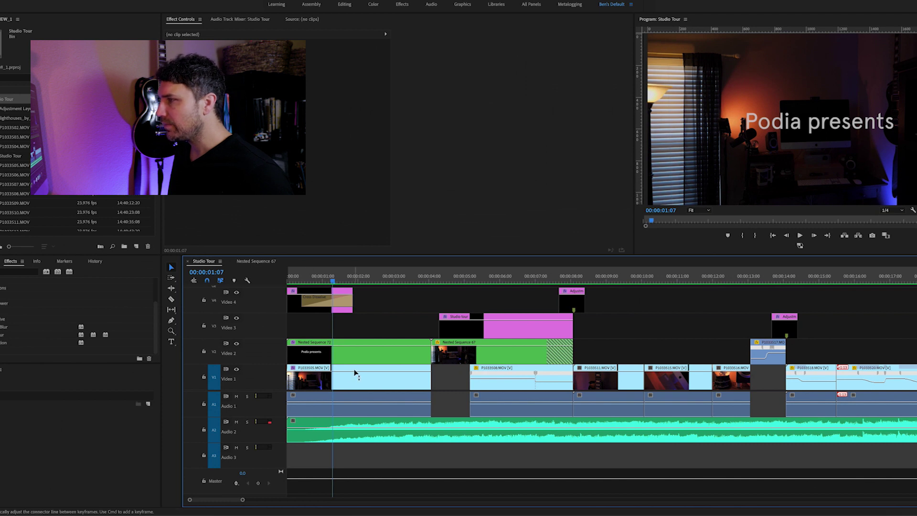
pyautogui.click(355, 373)
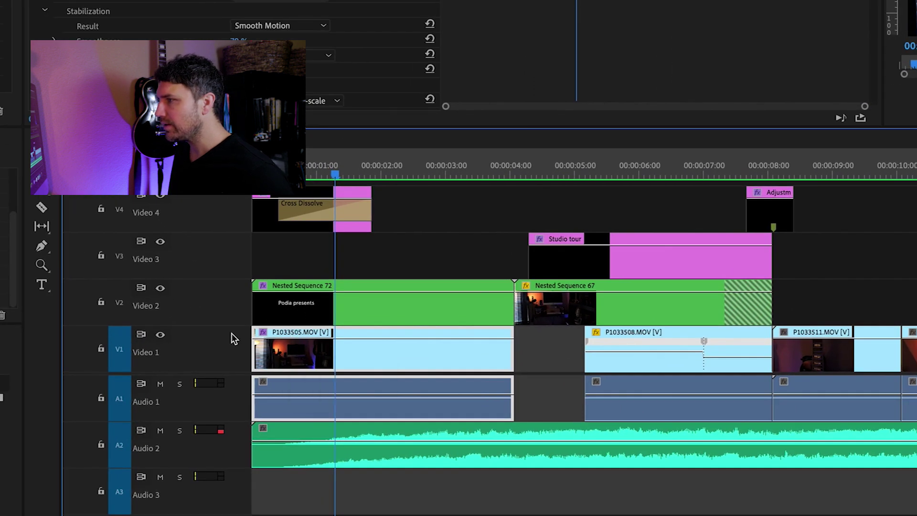
pyautogui.click(356, 282)
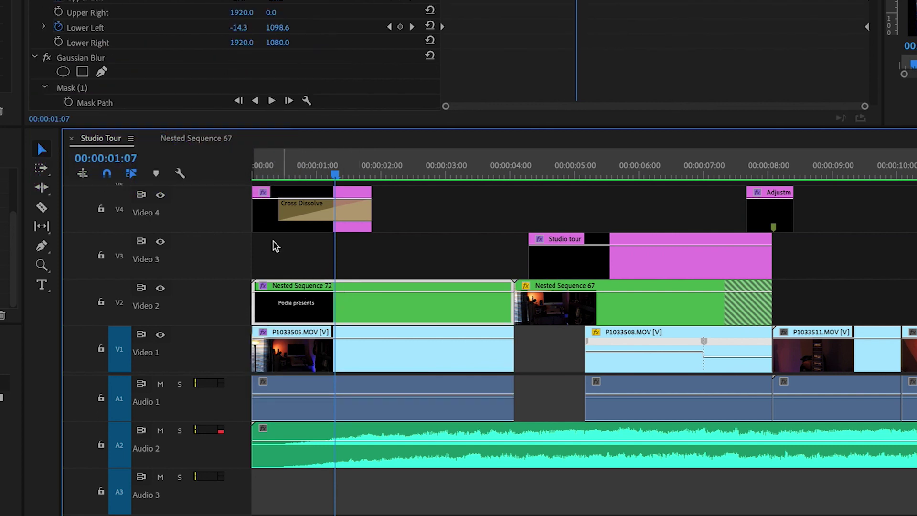
pyautogui.doubleClick(299, 284)
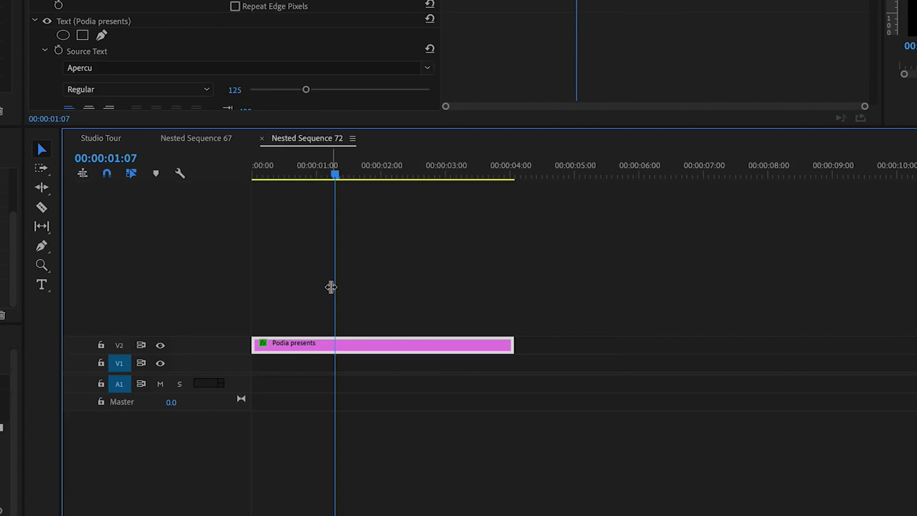
pyautogui.click(298, 306)
pyautogui.click(296, 356)
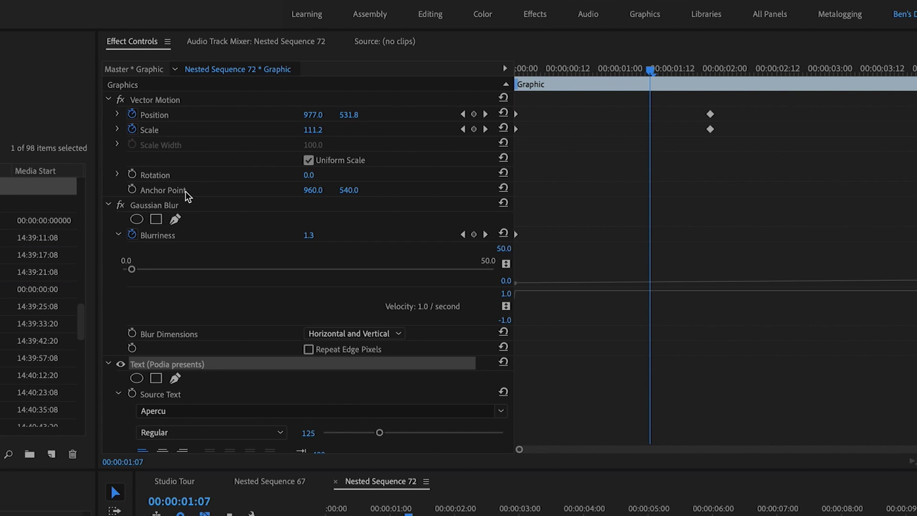
# - Scrub through the title's Position, Scale and Blurriness keyframes to examine how they animate
pyautogui.moveTo(650, 70); pyautogui.dragTo(736, 71)
pyautogui.moveTo(616, 71); pyautogui.dragTo(667, 69)
pyautogui.moveTo(154, 69); pyautogui.dragTo(0, 76)
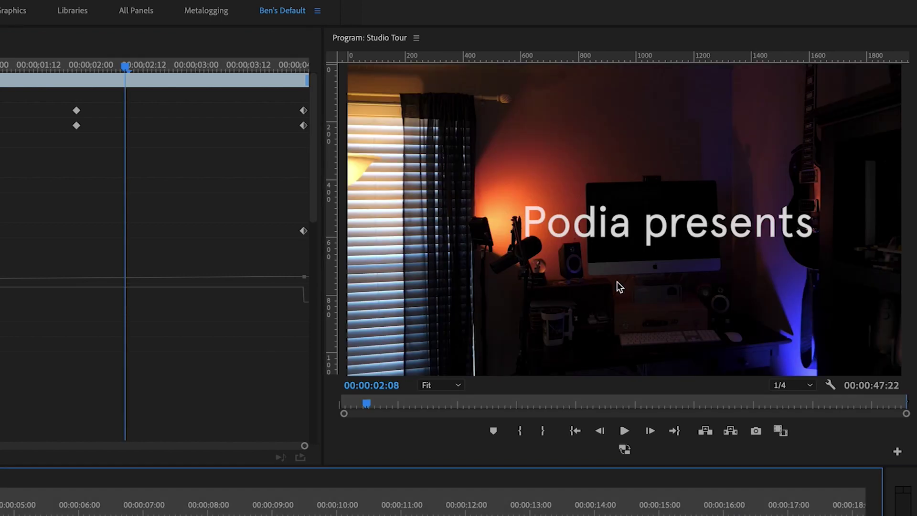
# - Select the "Podia presents" text in the preview and step frame by frame forward and back through its growth and blur
pyautogui.click(592, 226)
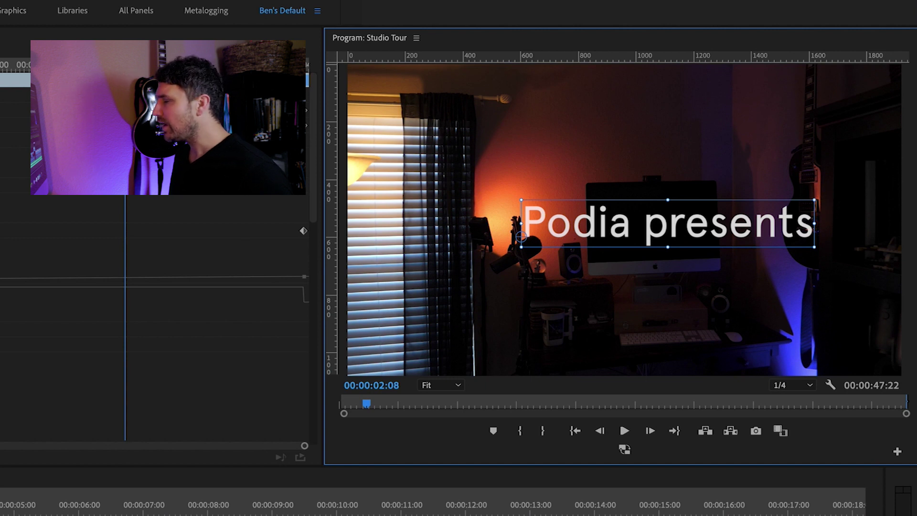
pyautogui.press('Right')
pyautogui.press('Right')
pyautogui.press('Right')
pyautogui.press('Right')
pyautogui.press('Right')
pyautogui.press('Right')
pyautogui.press('Right')
pyautogui.press('Right')
pyautogui.press('Right')
pyautogui.press('Right')
pyautogui.press('Right')
pyautogui.press('Right')
pyautogui.press('Right')
pyautogui.press('Right')
pyautogui.press('Right')
pyautogui.press('Right')
pyautogui.press('Right')
pyautogui.press('Right')
pyautogui.press('Right')
pyautogui.press('Right')
pyautogui.press('Right')
pyautogui.press('Right')
pyautogui.press('Right')
pyautogui.press('Right')
pyautogui.press('Right')
pyautogui.press('Right')
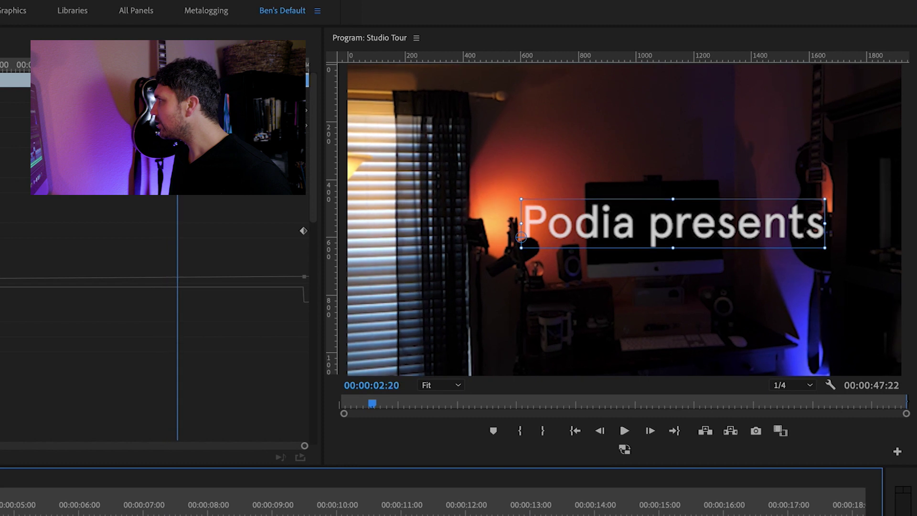
pyautogui.press('Right')
pyautogui.press('Right')
pyautogui.press('Right')
pyautogui.press('Right')
pyautogui.press('Right')
pyautogui.press('Right')
pyautogui.press('Right')
pyautogui.press('Right')
pyautogui.press('Right')
pyautogui.press('Right')
pyautogui.press('Right')
pyautogui.press('Right')
pyautogui.press('Right')
pyautogui.press('Right')
pyautogui.press('Right')
pyautogui.press('Right')
pyautogui.press('Right')
pyautogui.press('Right')
pyautogui.press('Right')
pyautogui.press('Right')
pyautogui.press('Left')
pyautogui.press('Left')
pyautogui.press('Left')
pyautogui.press('Left')
pyautogui.press('Left')
pyautogui.press('Left')
pyautogui.press('Left')
pyautogui.press('Left')
pyautogui.press('Left')
pyautogui.press('Left')
pyautogui.press('Left')
pyautogui.press('Left')
pyautogui.press('Left')
pyautogui.press('Left')
pyautogui.press('Left')
pyautogui.press('Left')
pyautogui.press('Left')
pyautogui.press('Left')
pyautogui.press('Left')
pyautogui.press('Left')
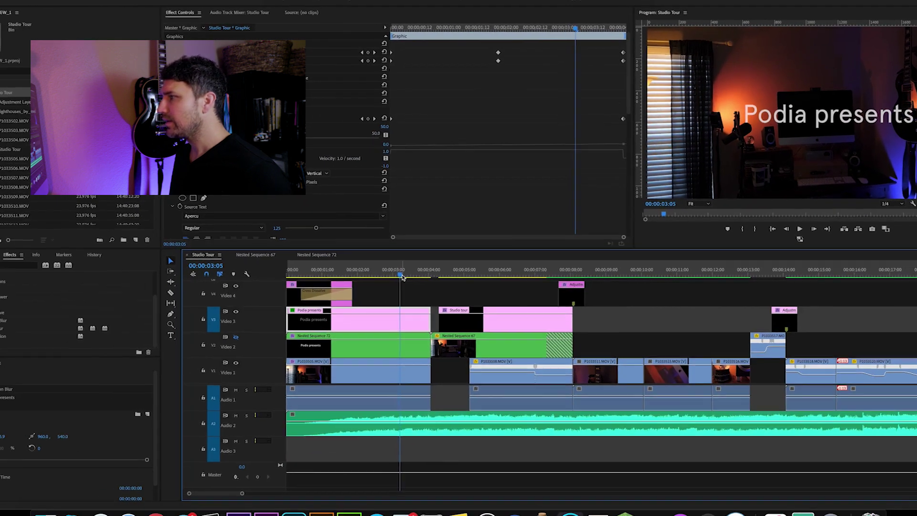
pyautogui.press('Left')
pyautogui.press('Left')
pyautogui.press('Left')
pyautogui.press('Left')
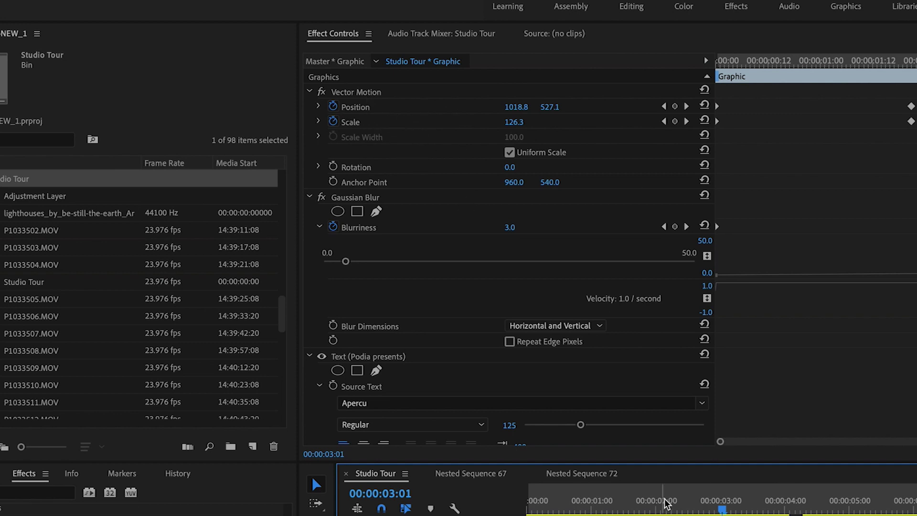
# - Examine the "Podia presents" text settings and scrub across its Vector Motion and Gaussian Blur keyframes
pyautogui.scroll(-10, 444, 342)
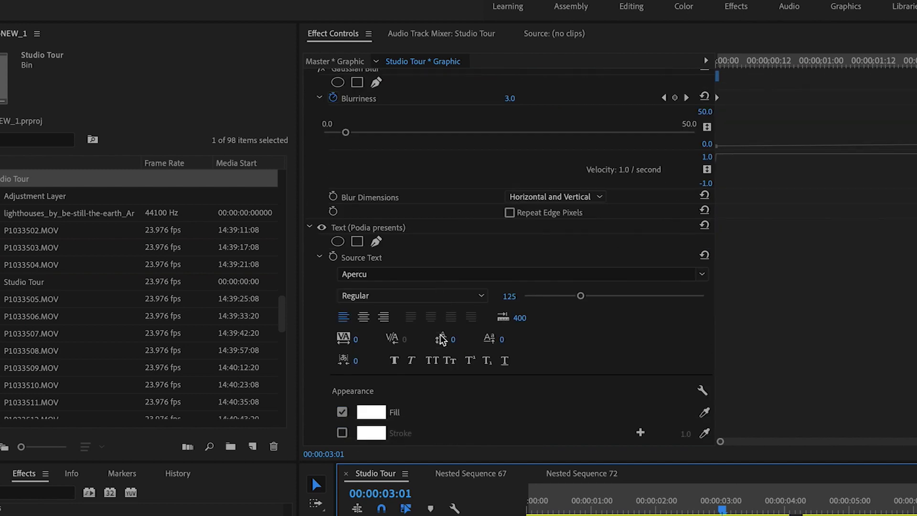
pyautogui.scroll(-1, 455, 382)
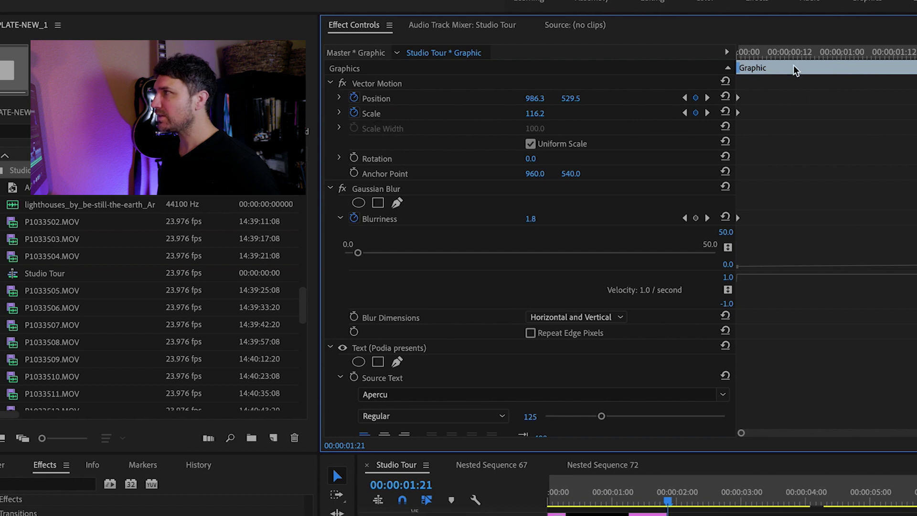
pyautogui.moveTo(757, 56); pyautogui.dragTo(889, 55)
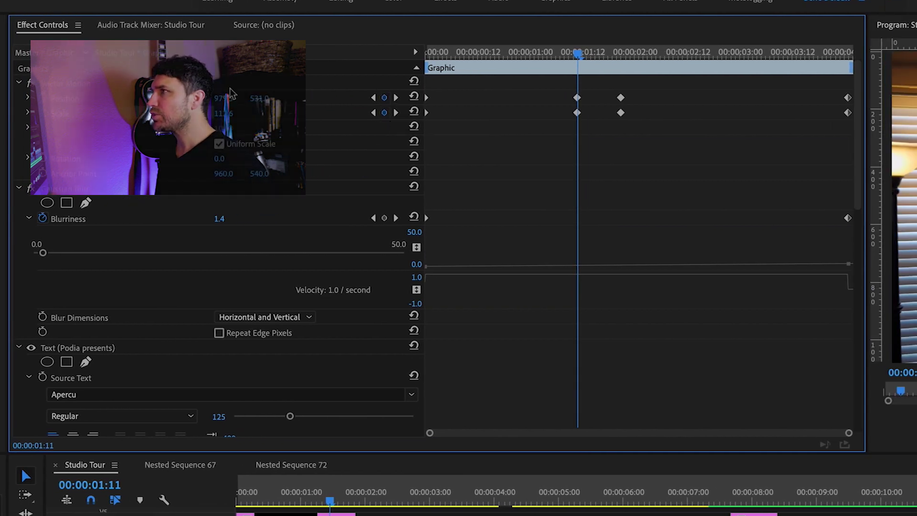
pyautogui.moveTo(577, 54); pyautogui.dragTo(515, 57)
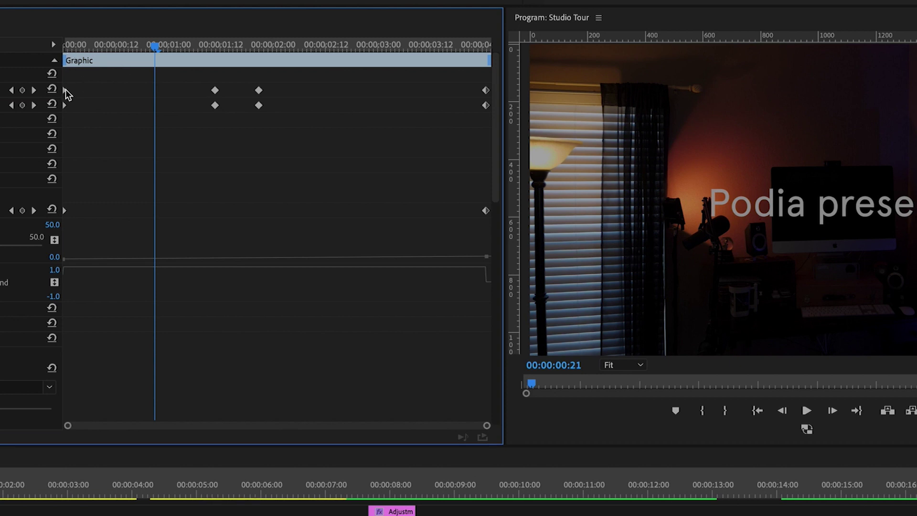
pyautogui.moveTo(157, 50); pyautogui.dragTo(327, 44)
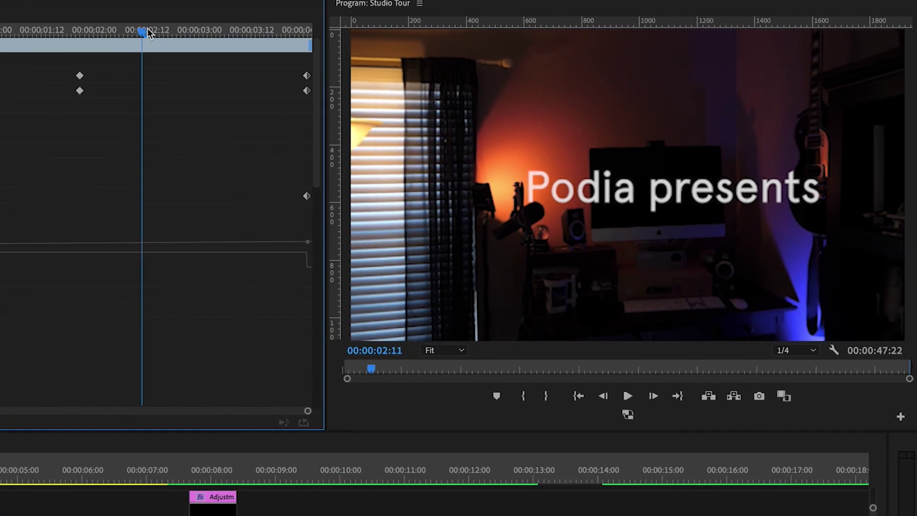
pyautogui.moveTo(148, 33); pyautogui.dragTo(269, 34)
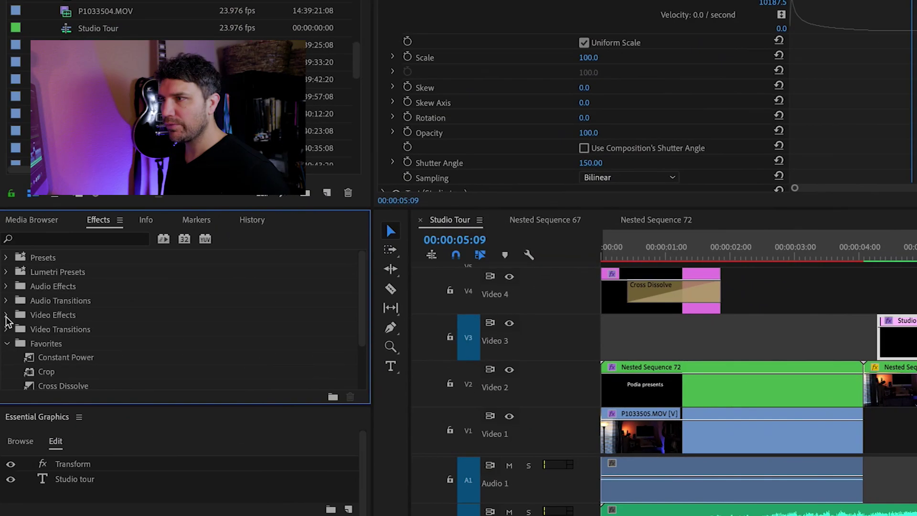
# - Locate the Transform effect among the Video Effects
pyautogui.click(50, 321)
pyautogui.scroll(-2, 50, 327)
pyautogui.scroll(-1, 51, 328)
pyautogui.click(14, 344)
pyautogui.scroll(-4, 71, 340)
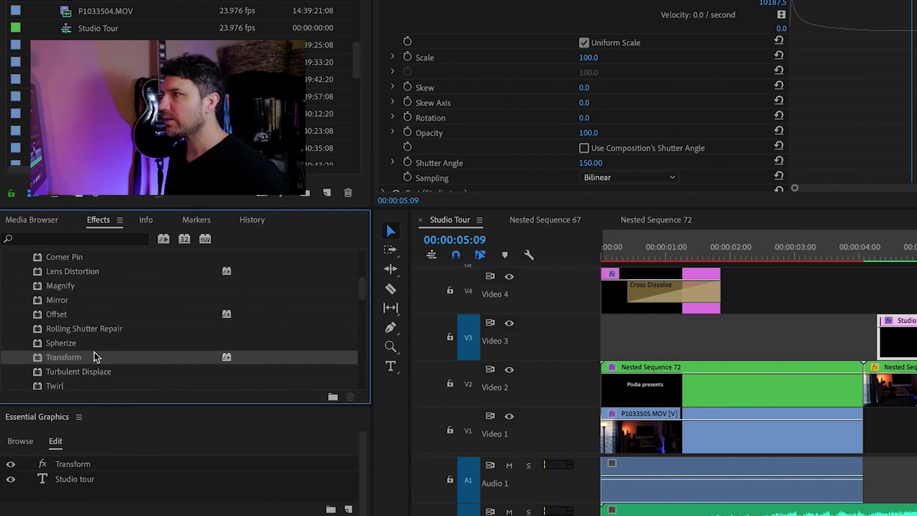
pyautogui.scroll(-5, 533, 73)
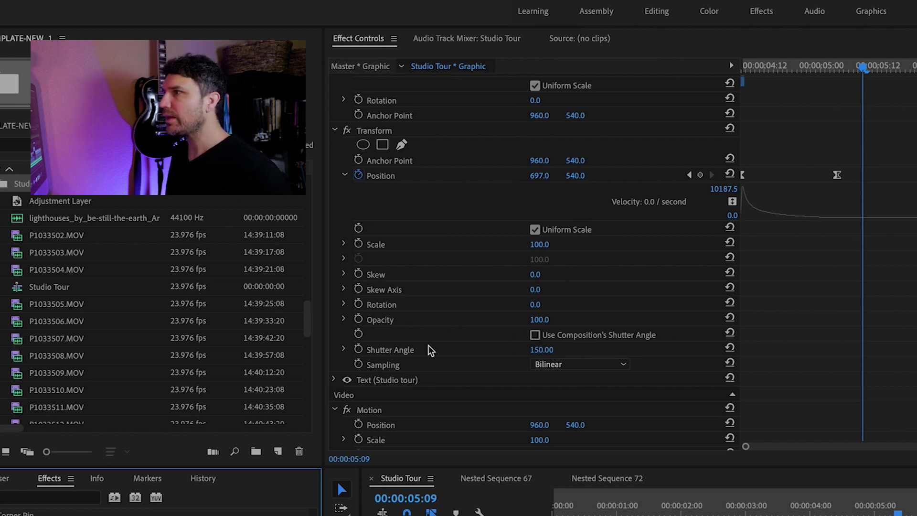
# - Expand the Transform effect's Shutter Angle and step frame by frame through the "Studio tour" title's slide-in to examine its motion blur
pyautogui.click(343, 350)
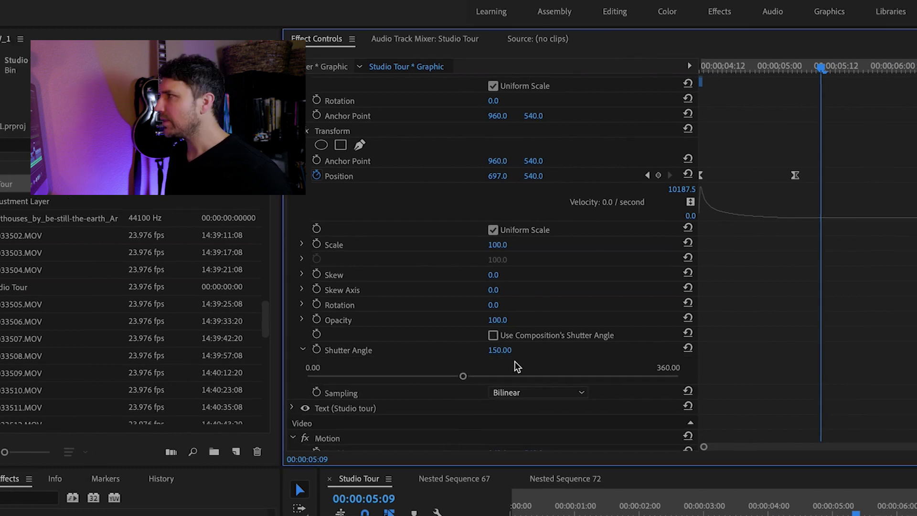
pyautogui.press('Left')
pyautogui.press('Left')
pyautogui.press('Left')
pyautogui.press('Left')
pyautogui.press('Left')
pyautogui.press('Left')
pyautogui.press('Left')
pyautogui.press('Left')
pyautogui.press('Left')
pyautogui.press('Left')
pyautogui.press('Left')
pyautogui.press('Left')
pyautogui.press('Left')
pyautogui.press('Left')
pyautogui.press('Left')
pyautogui.press('Left')
pyautogui.press('Left')
pyautogui.press('Left')
pyautogui.press('Left')
pyautogui.press('Left')
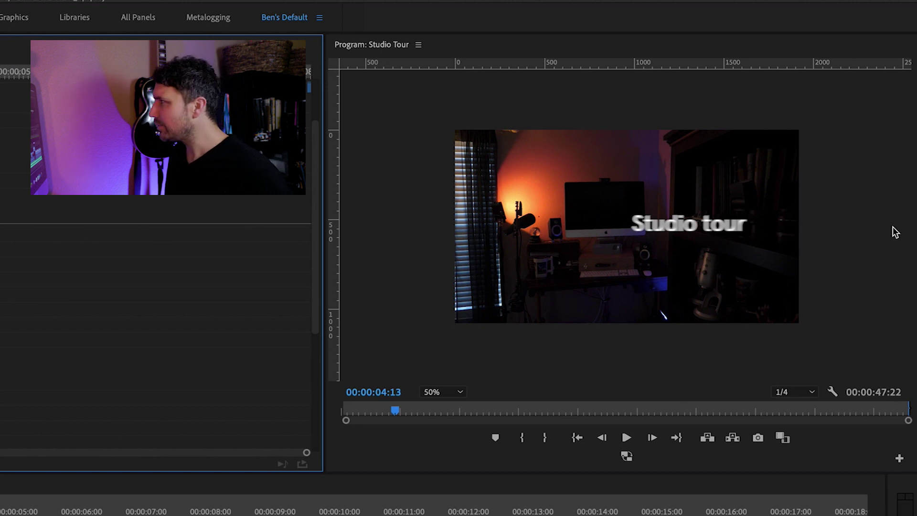
pyautogui.press('Left')
pyautogui.press('Left')
pyautogui.press('Left')
pyautogui.press('Left')
pyautogui.press('Left')
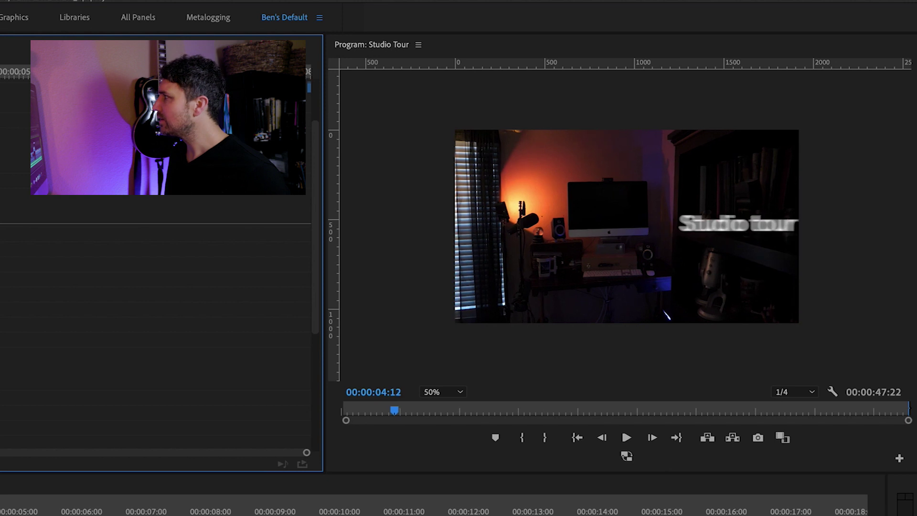
pyautogui.press('Right')
pyautogui.press('Right')
pyautogui.press('Right')
pyautogui.press('Right')
pyautogui.press('Right')
pyautogui.press('Right')
pyautogui.press('Right')
pyautogui.press('Right')
pyautogui.press('Right')
pyautogui.press('Right')
pyautogui.press('Right')
pyautogui.press('Right')
pyautogui.press('Right')
pyautogui.press('Right')
pyautogui.press('Right')
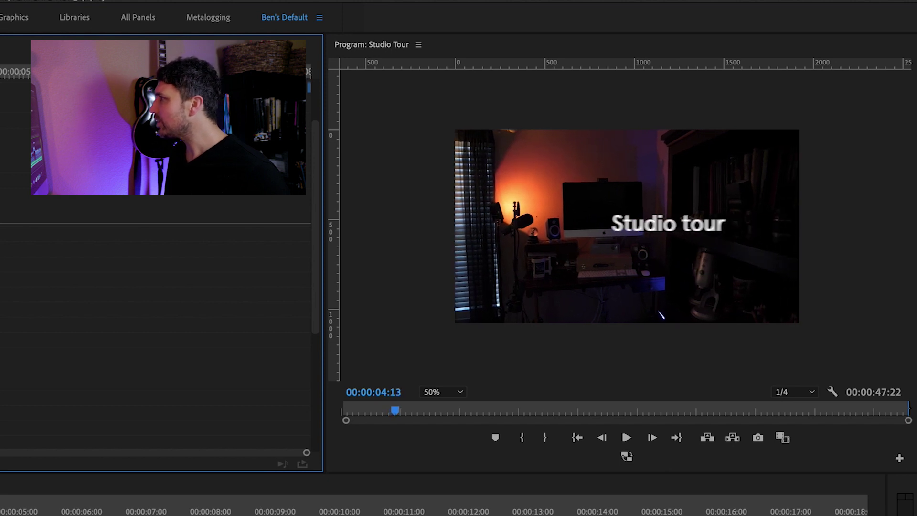
pyautogui.press('Right')
pyautogui.press('Right')
pyautogui.press('Right')
pyautogui.press('Right')
pyautogui.press('Right')
pyautogui.press('Right')
pyautogui.press('Right')
pyautogui.press('Right')
pyautogui.press('Right')
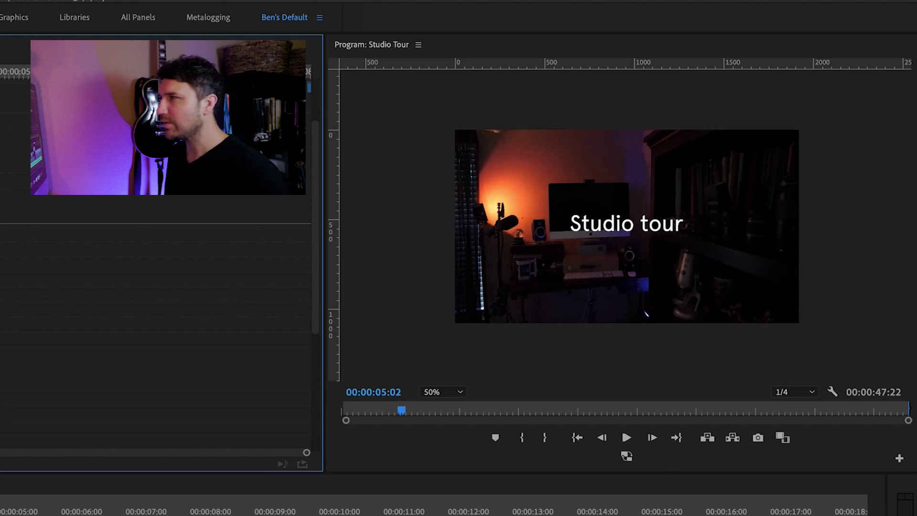
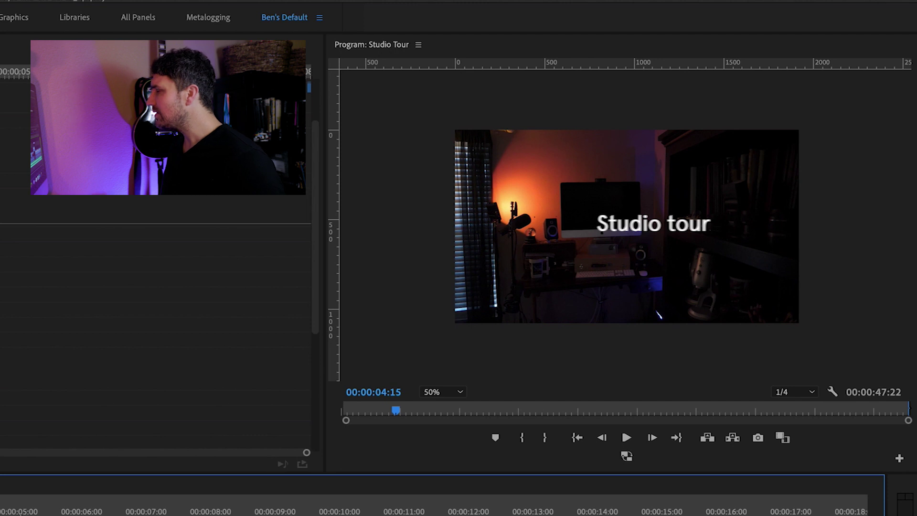
# - Play the "Studio tour" title section, then scrub back over the passage where the foreground object crosses the text
pyautogui.press('space')
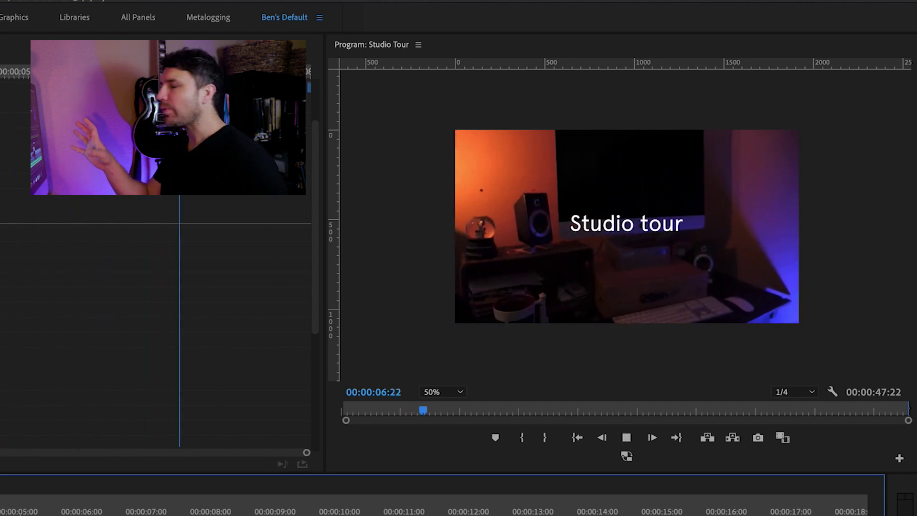
pyautogui.press('space')
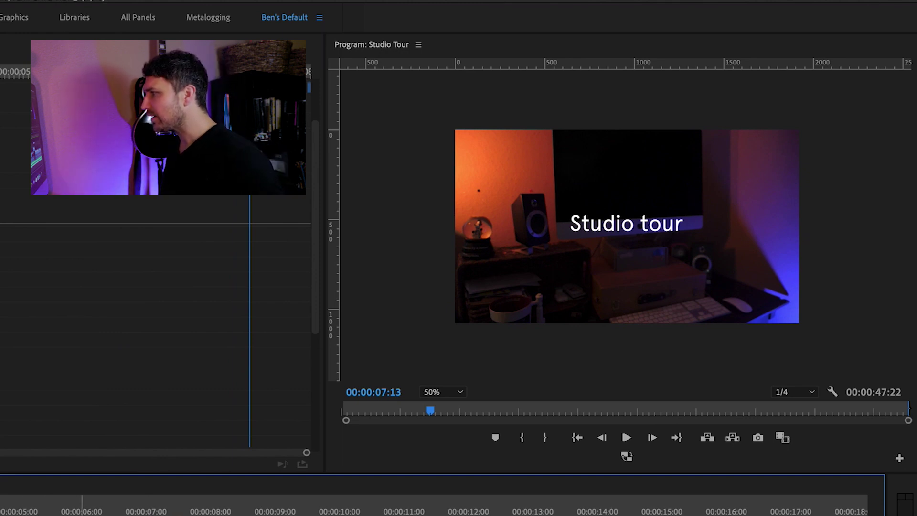
pyautogui.click(69, 512)
pyautogui.click(18, 512)
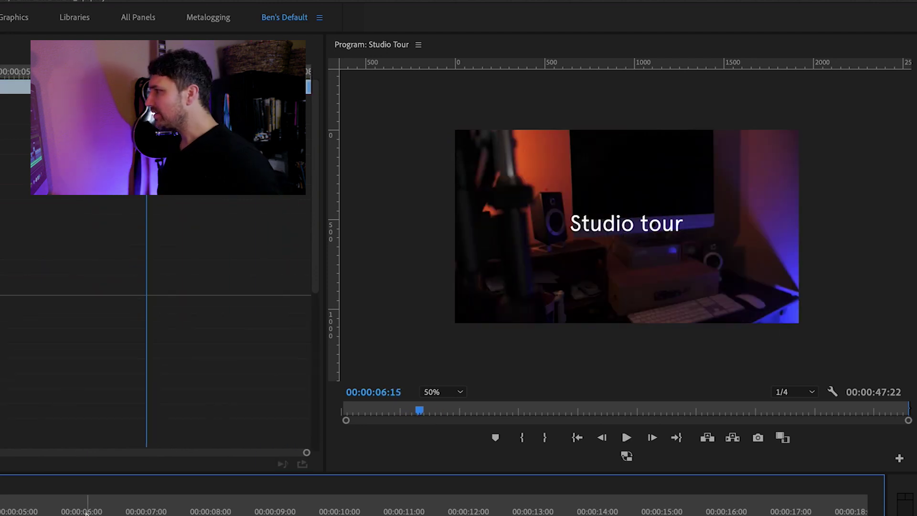
pyautogui.moveTo(86, 512); pyautogui.dragTo(37, 512)
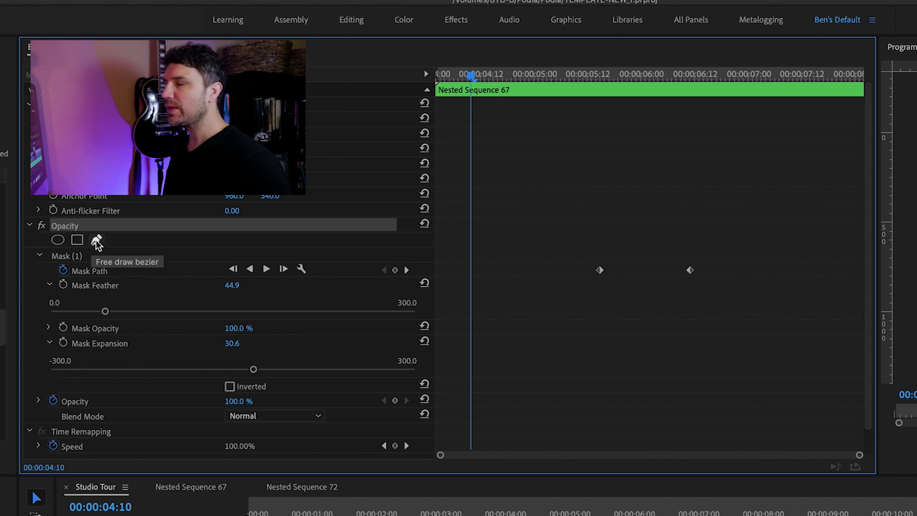
# - Select Mask (1) on Nested Sequence 67 and examine frame by frame how its path animates from the first keyframe to the second
pyautogui.click(67, 258)
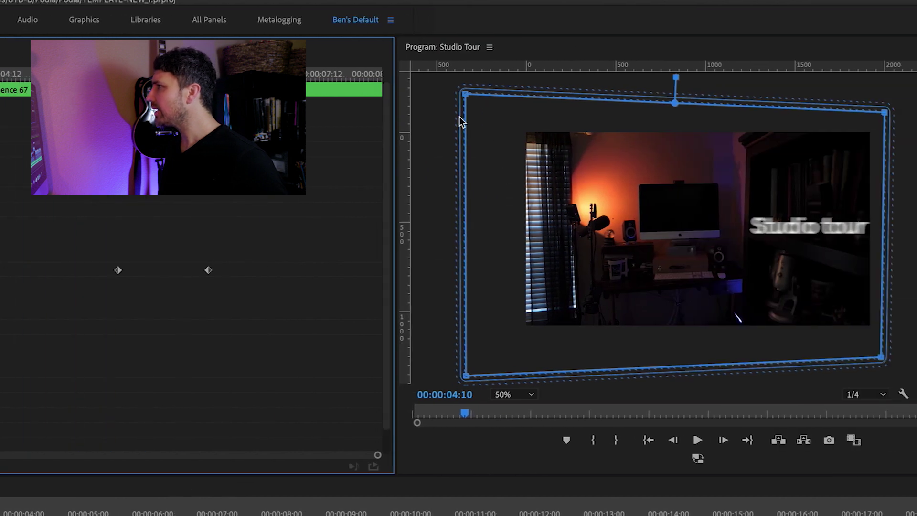
pyautogui.press('space')
pyautogui.press('space')
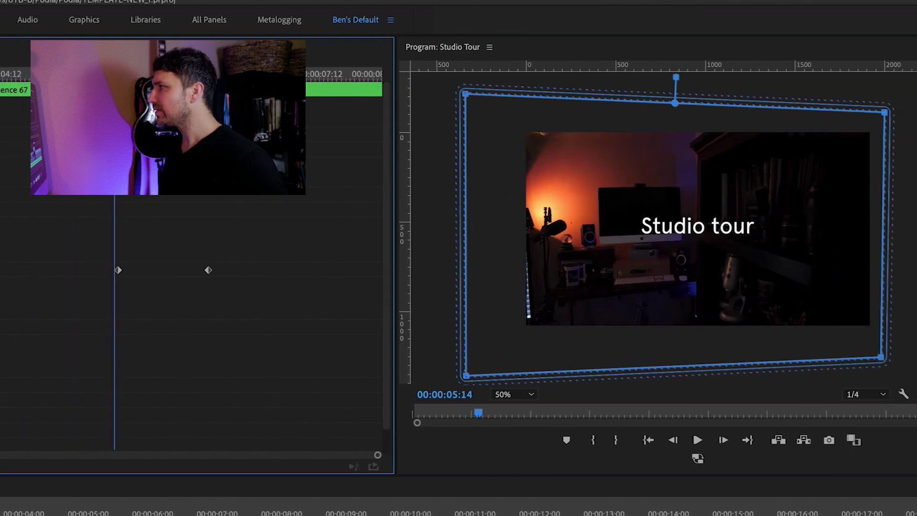
pyautogui.press('Right')
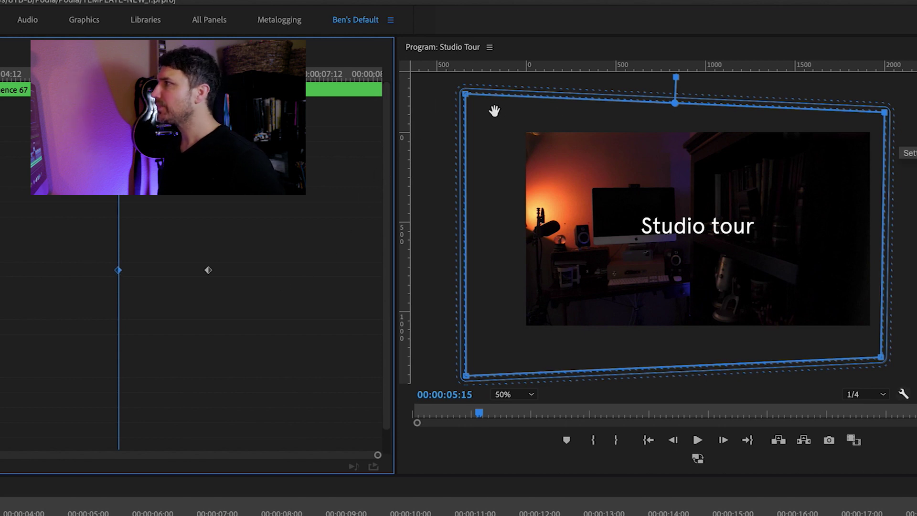
pyautogui.press('Right')
pyautogui.press('Right')
pyautogui.press('Right')
pyautogui.press('Right')
pyautogui.press('Right')
pyautogui.press('Right')
pyautogui.press('Right')
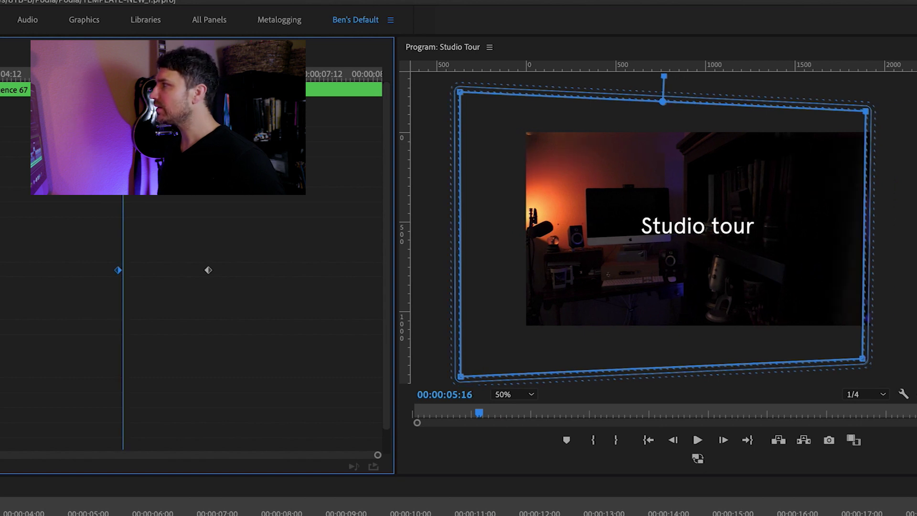
pyautogui.press('Right')
pyautogui.press('Right')
pyautogui.press('Right')
pyautogui.press('Right')
pyautogui.press('Right')
pyautogui.press('Right')
pyautogui.press('Right')
pyautogui.press('Right')
pyautogui.press('Right')
pyautogui.press('Right')
pyautogui.press('Right')
pyautogui.press('Right')
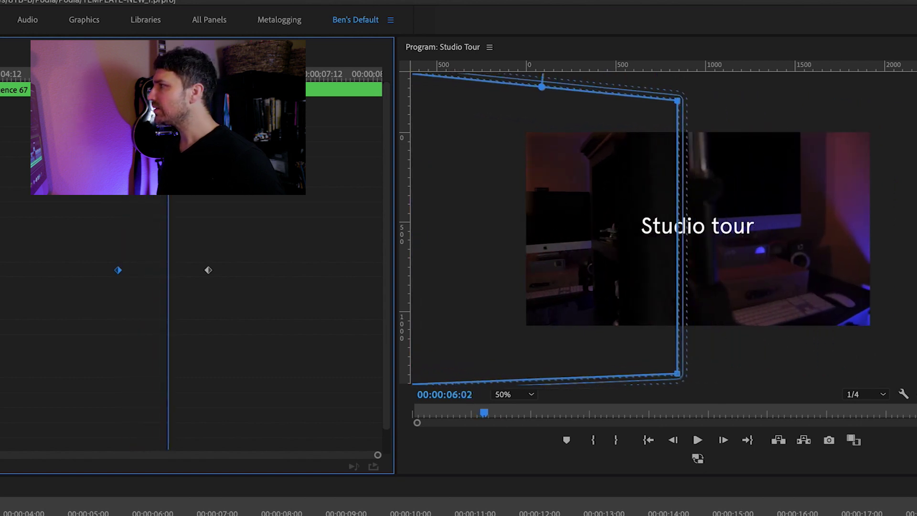
pyautogui.press('Right')
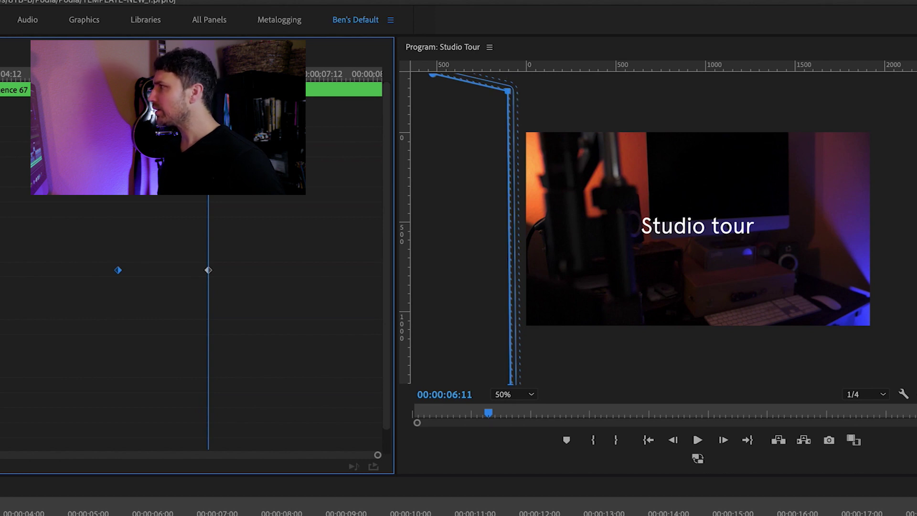
# - Step back and forth between the two Mask Path keyframes to examine how the mask edge follows the bookshelf across the shot
pyautogui.press('Left')
pyautogui.press('Left')
pyautogui.press('Left')
pyautogui.press('Left')
pyautogui.press('Left')
pyautogui.press('Left')
pyautogui.press('Left')
pyautogui.press('Left')
pyautogui.press('Left')
pyautogui.press('Left')
pyautogui.press('Left')
pyautogui.press('Left')
pyautogui.press('Left')
pyautogui.press('Left')
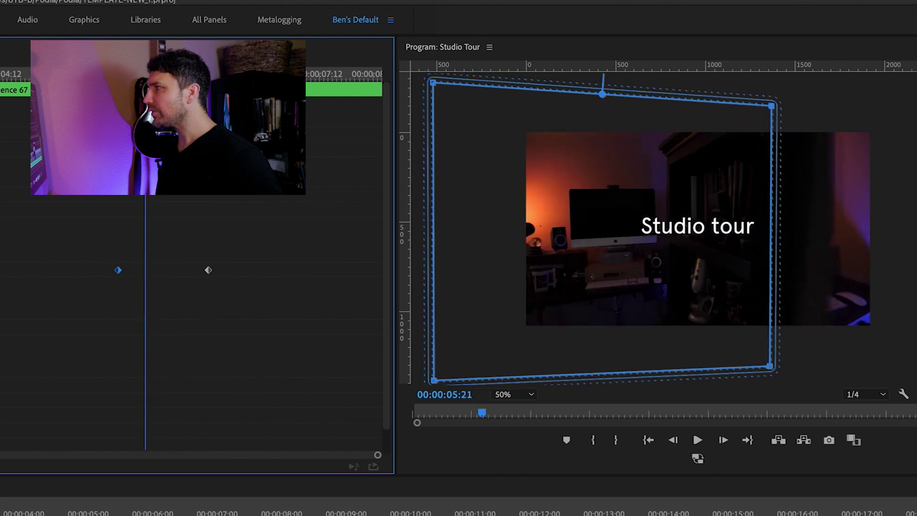
pyautogui.press('Left')
pyautogui.press('Left')
pyautogui.press('Left')
pyautogui.press('Left')
pyautogui.press('Left')
pyautogui.press('Left')
pyautogui.press('Left')
pyautogui.press('Left')
pyautogui.press('Right')
pyautogui.press('Right')
pyautogui.press('Right')
pyautogui.press('Right')
pyautogui.press('Right')
pyautogui.press('Right')
pyautogui.press('Right')
pyautogui.press('Right')
pyautogui.press('Right')
pyautogui.press('Right')
pyautogui.press('Right')
pyautogui.press('Right')
pyautogui.press('Right')
pyautogui.press('Right')
pyautogui.press('Right')
pyautogui.press('Right')
pyautogui.press('Right')
pyautogui.press('Right')
pyautogui.press('Left')
pyautogui.press('Left')
pyautogui.press('Left')
pyautogui.press('Left')
pyautogui.press('Left')
pyautogui.press('Left')
pyautogui.press('Left')
pyautogui.press('Left')
pyautogui.press('Left')
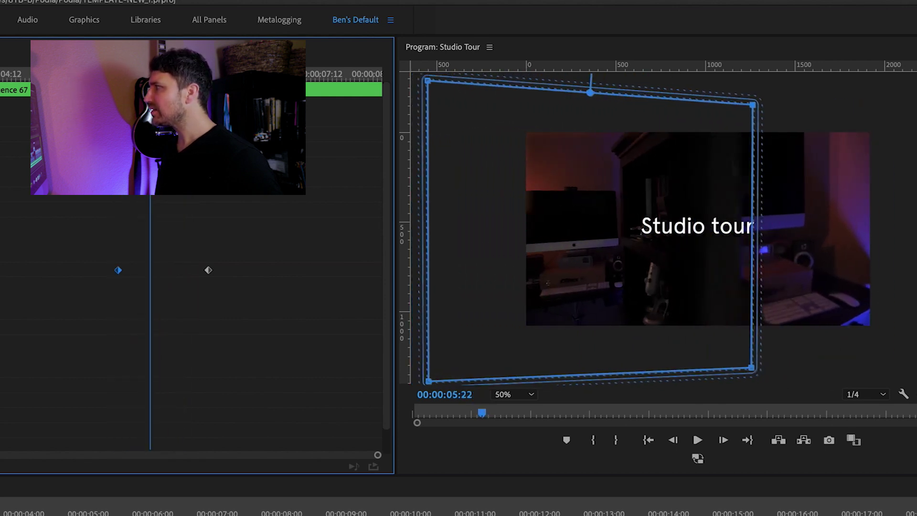
pyautogui.press('Right')
pyautogui.press('Right')
pyautogui.press('Right')
pyautogui.press('Right')
pyautogui.press('Right')
pyautogui.press('Right')
pyautogui.press('Right')
pyautogui.press('Right')
pyautogui.press('Right')
pyautogui.press('Left')
pyautogui.press('Left')
pyautogui.press('Left')
pyautogui.press('Left')
pyautogui.press('Left')
pyautogui.press('Left')
pyautogui.press('Left')
pyautogui.press('Left')
pyautogui.press('Left')
pyautogui.press('Left')
pyautogui.press('Left')
pyautogui.press('Left')
pyautogui.press('Left')
pyautogui.press('Left')
pyautogui.press('Left')
pyautogui.press('Right')
pyautogui.press('Right')
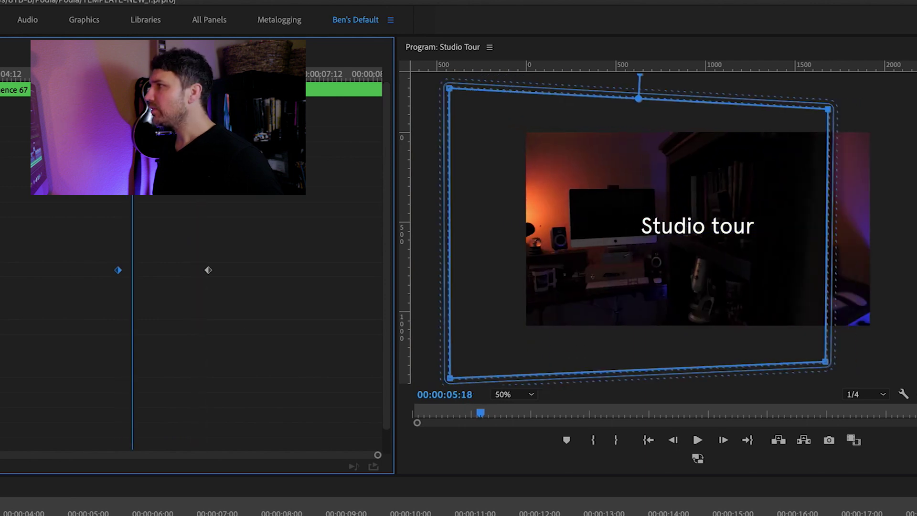
pyautogui.press('Right')
pyautogui.press('Right')
pyautogui.press('Right')
pyautogui.press('Right')
pyautogui.press('Right')
pyautogui.press('Right')
pyautogui.press('Right')
pyautogui.press('Right')
pyautogui.press('Right')
pyautogui.press('Right')
pyautogui.press('Right')
pyautogui.press('Right')
pyautogui.press('Right')
pyautogui.press('Right')
pyautogui.press('Right')
pyautogui.press('Right')
pyautogui.press('Right')
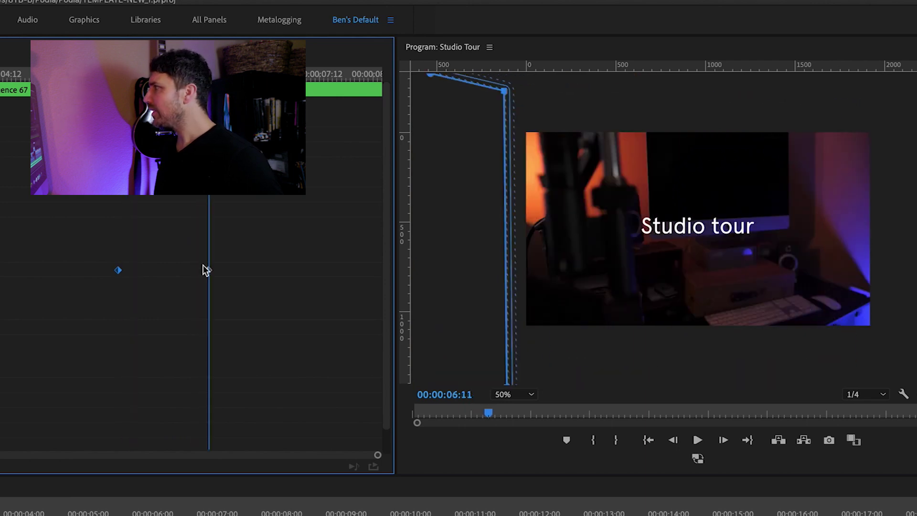
# - Try adjusting the softness of the mask's edge at 00:00:06:11 with a Mask Feather of 48.9
pyautogui.click(503, 93)
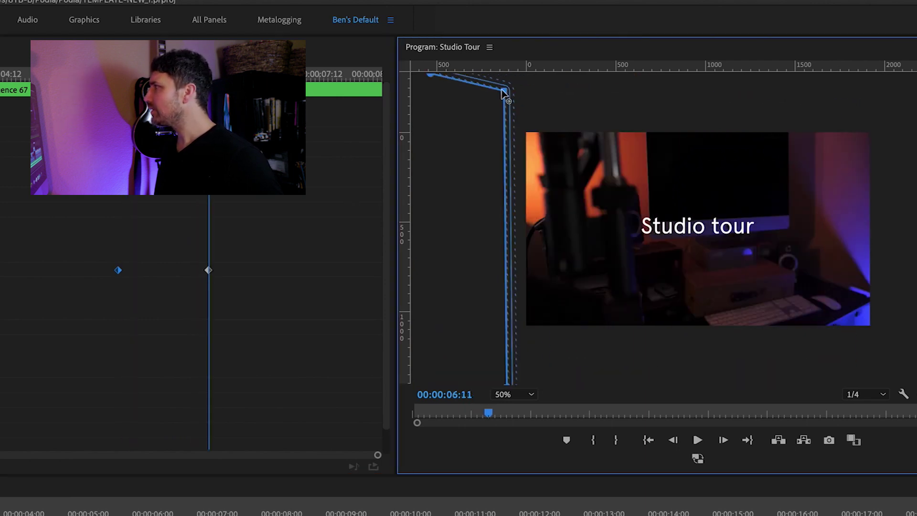
pyautogui.moveTo(522, 88); pyautogui.dragTo(510, 91)
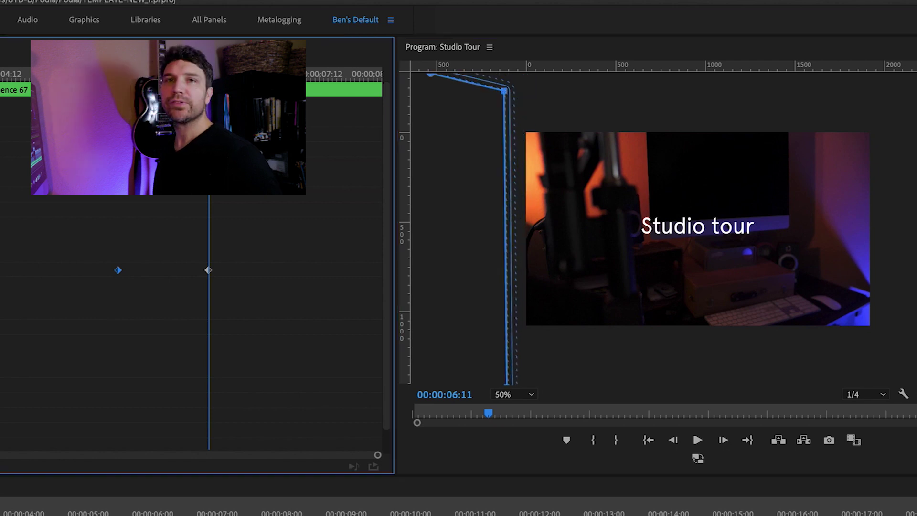
pyautogui.click(118, 313)
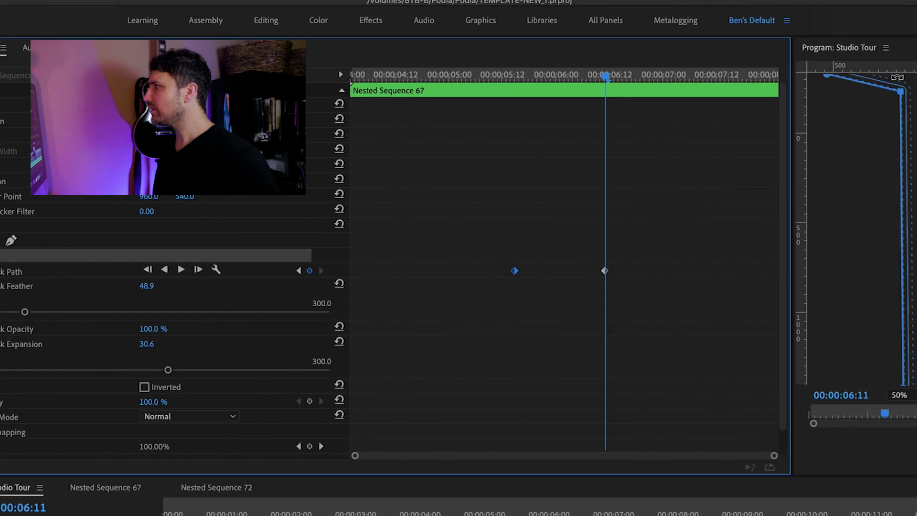
# - Step back to 00:00:06:07, clear the clip selection to view the mask edge without its outline, and play the title passage
pyautogui.press('Left')
pyautogui.press('Left')
pyautogui.press('Left')
pyautogui.press('Left')
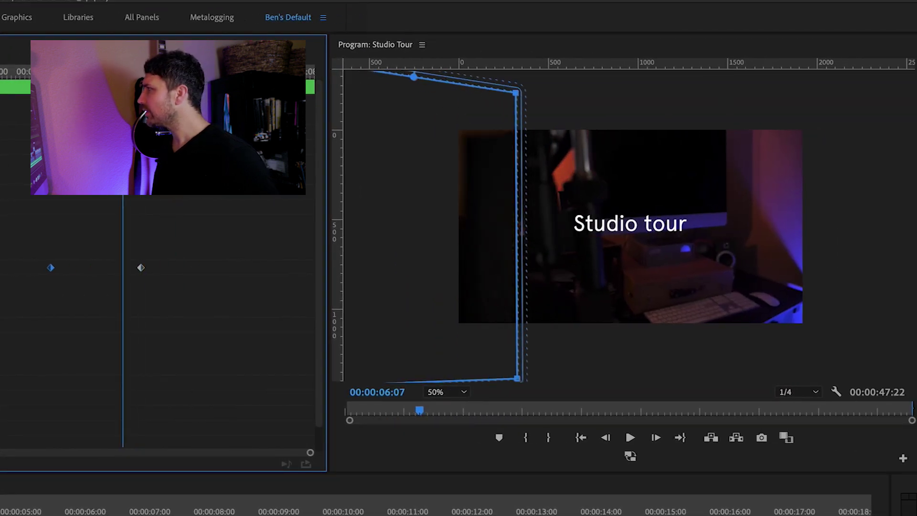
pyautogui.hotkey('ctrl', 'shift', 'a')
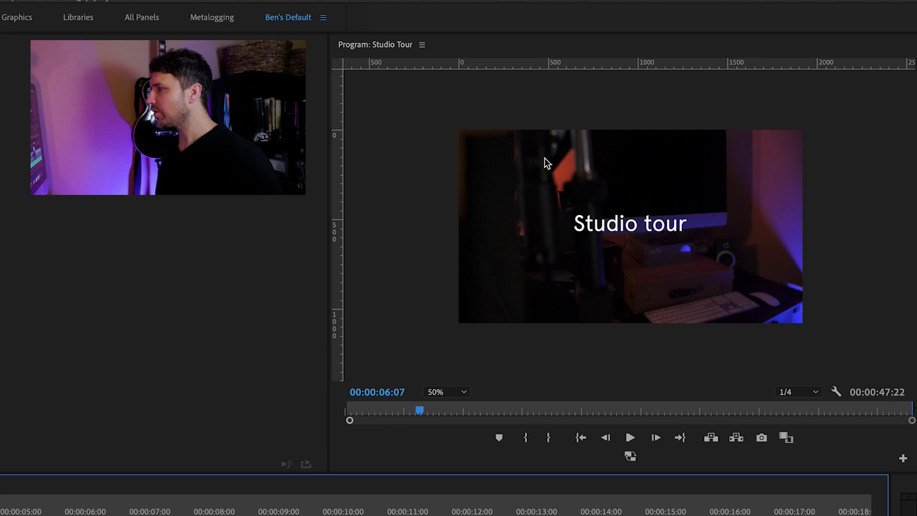
pyautogui.press('Up')
pyautogui.press('space')
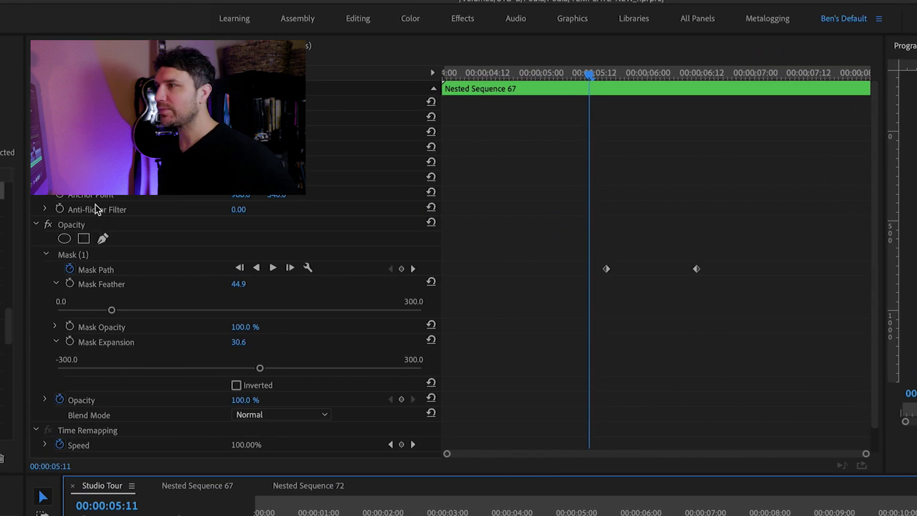
# - Try moving the middle point of Mask (1)'s outer left edge slightly inward at 00:00:05:11, and undo the change
pyautogui.click(73, 254)
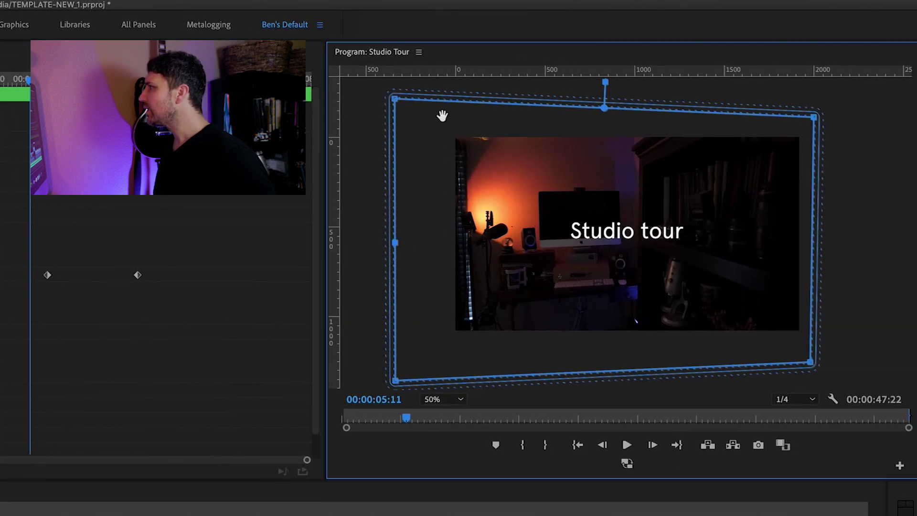
pyautogui.moveTo(396, 247)
pyautogui.mouseDown()
pyautogui.moveTo(429, 247)
pyautogui.moveTo(400, 248)
pyautogui.mouseUp()
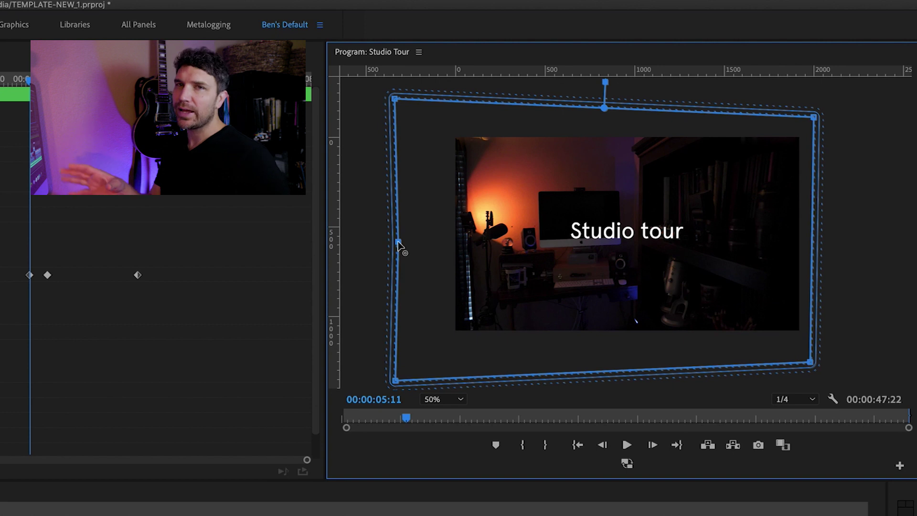
pyautogui.press('super+z')
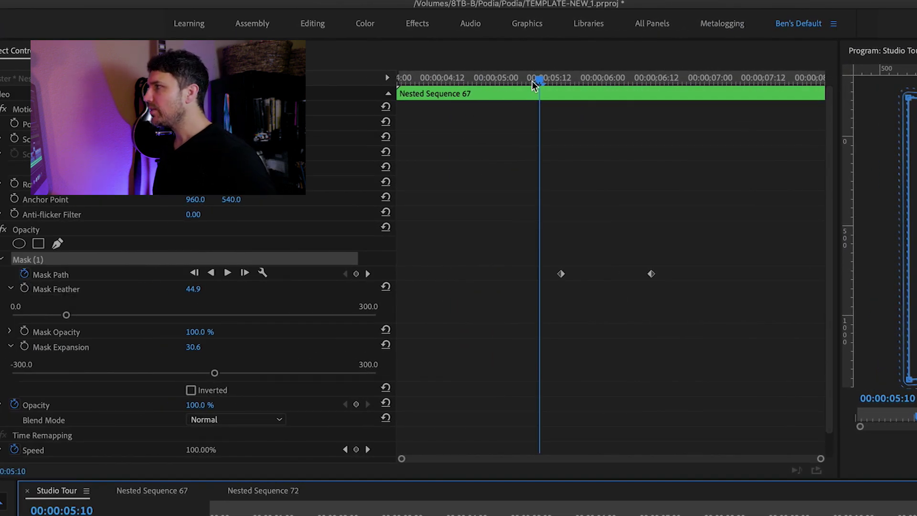
# - Add a Mask Path keyframe at 00:00:06:16 and select Mask (1) to show its outline
pyautogui.moveTo(542, 79); pyautogui.dragTo(553, 80)
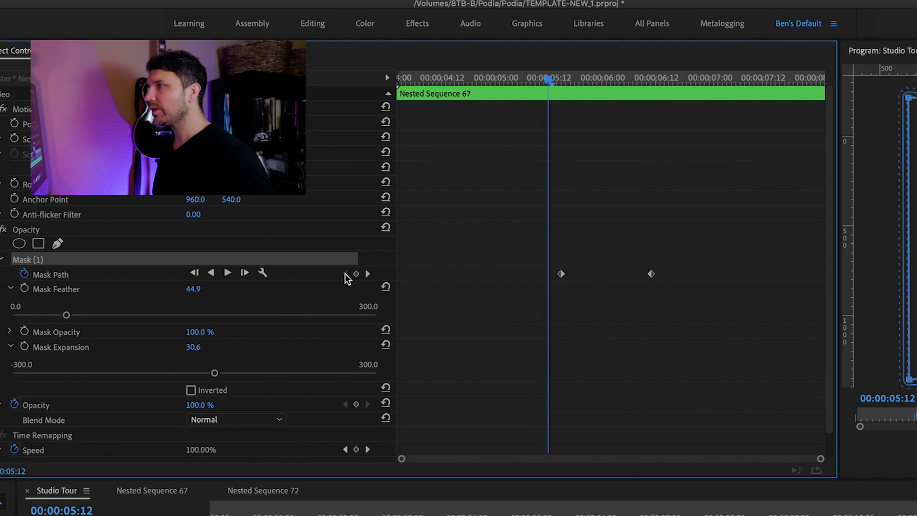
pyautogui.moveTo(549, 82); pyautogui.dragTo(650, 80)
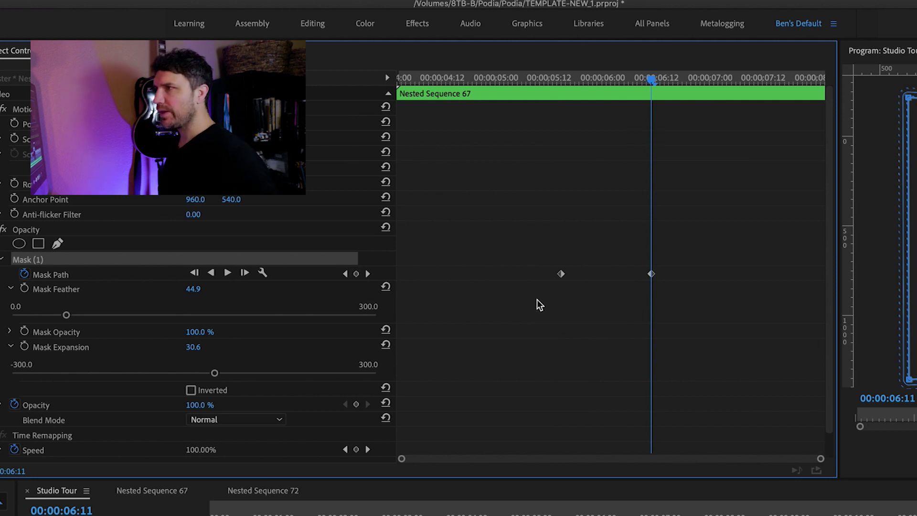
pyautogui.click(674, 78)
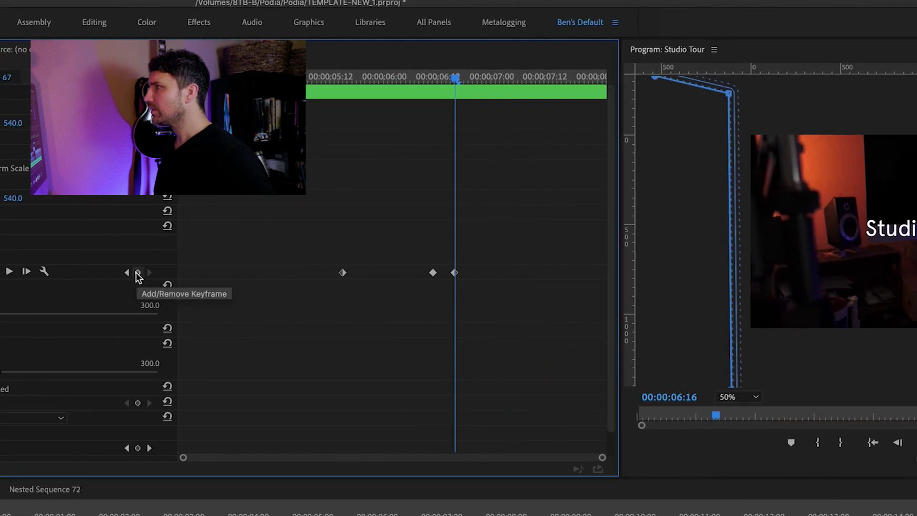
pyautogui.click(356, 273)
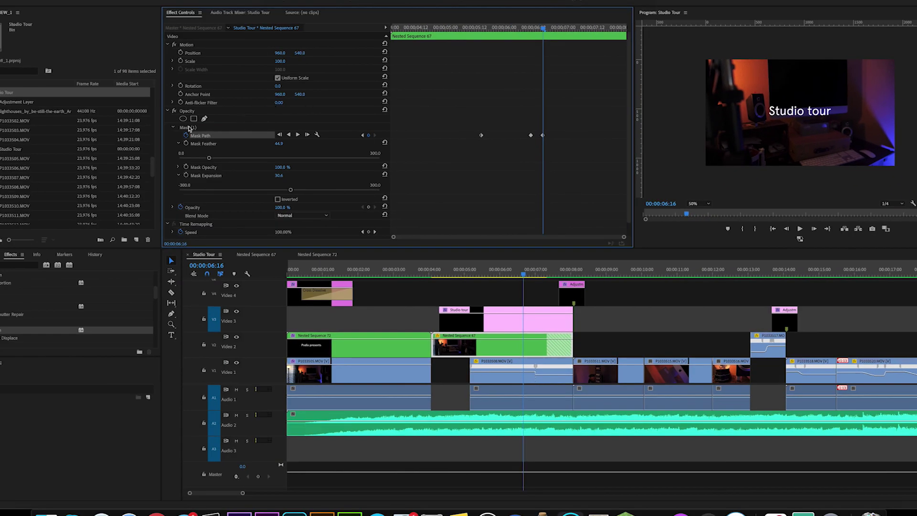
pyautogui.click(187, 128)
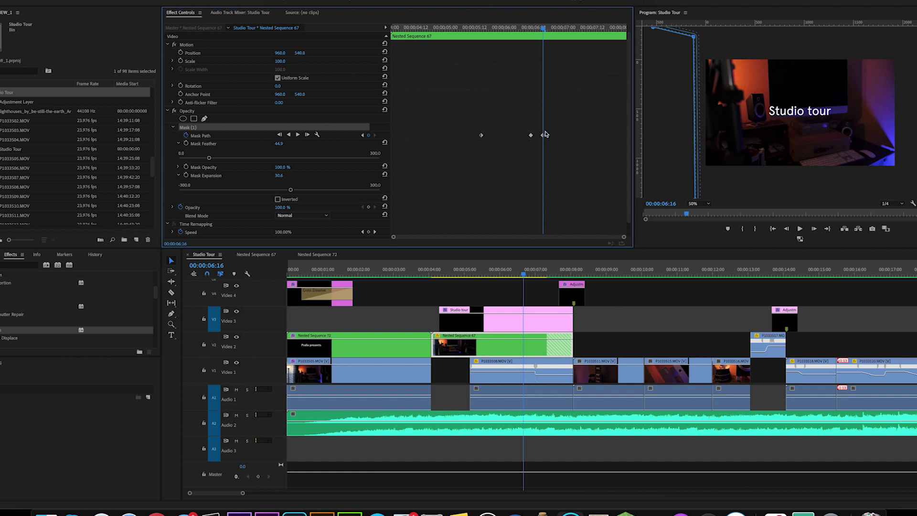
# - Play the transition from the "Studio tour" shot into the guitar shot and replay it across the adjustment layer
pyautogui.press('space')
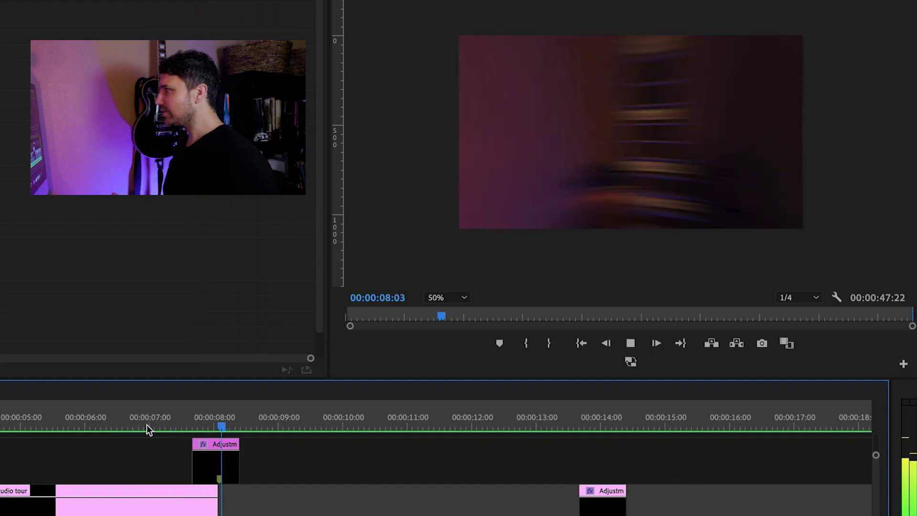
pyautogui.click(187, 424)
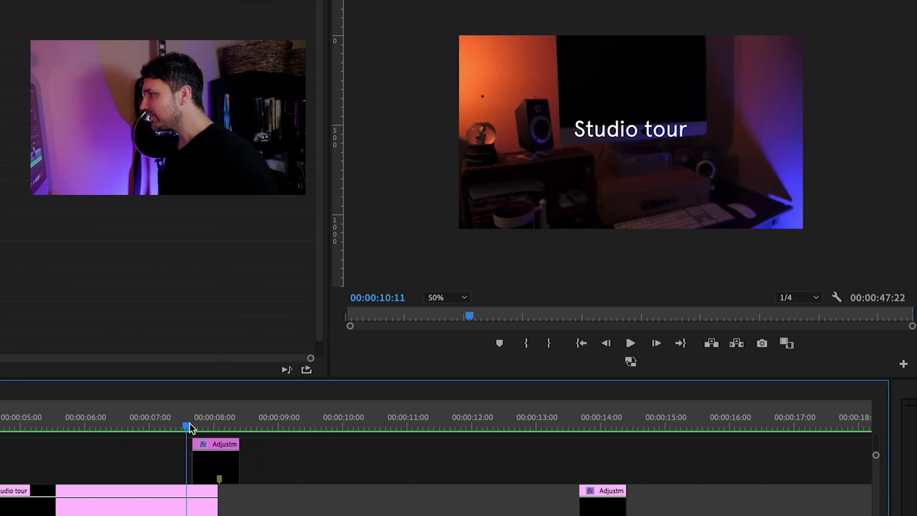
pyautogui.press('space')
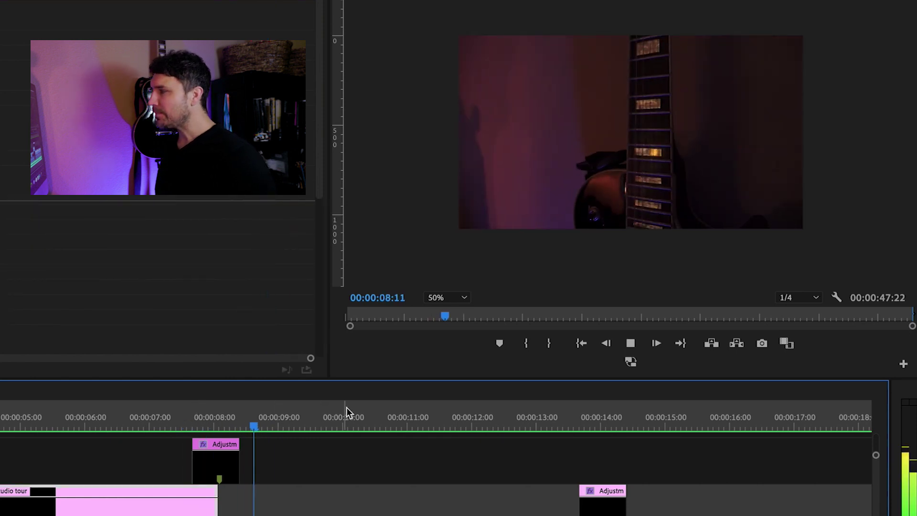
pyautogui.press('space')
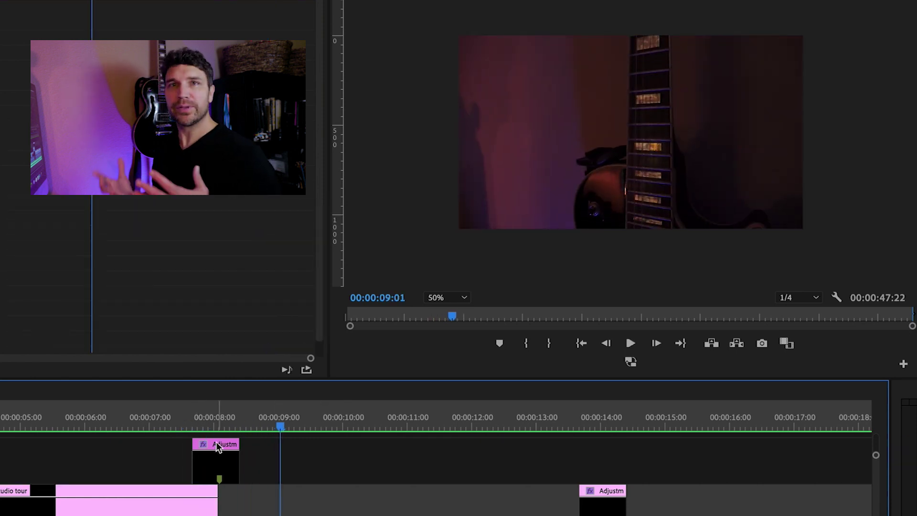
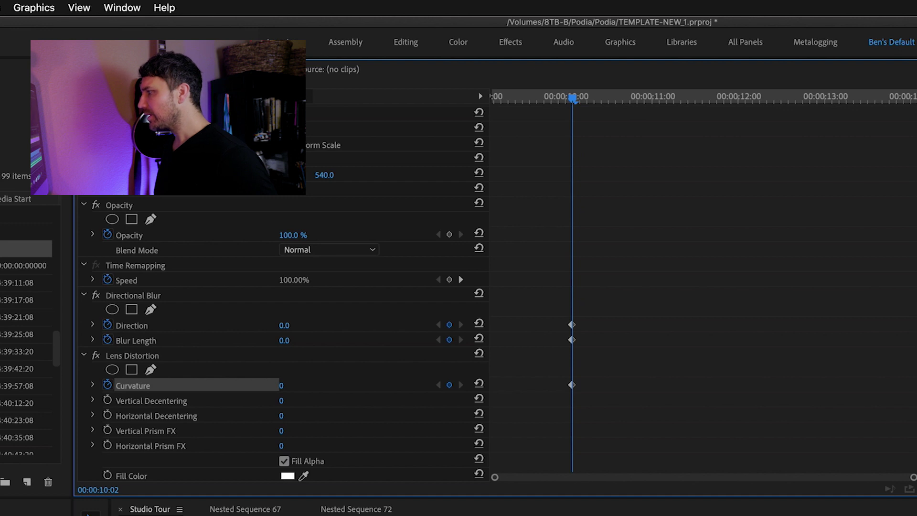
# - Add keyframes for Directional Blur's Direction and Blur Length and Lens Distortion's Curvature at 00:00:09:22
pyautogui.press('Left')
pyautogui.press('Left')
pyautogui.press('Left')
pyautogui.press('Left')
pyautogui.press('Left')
pyautogui.press('Left')
pyautogui.press('Left')
pyautogui.press('Left')
pyautogui.press('Left')
pyautogui.press('Left')
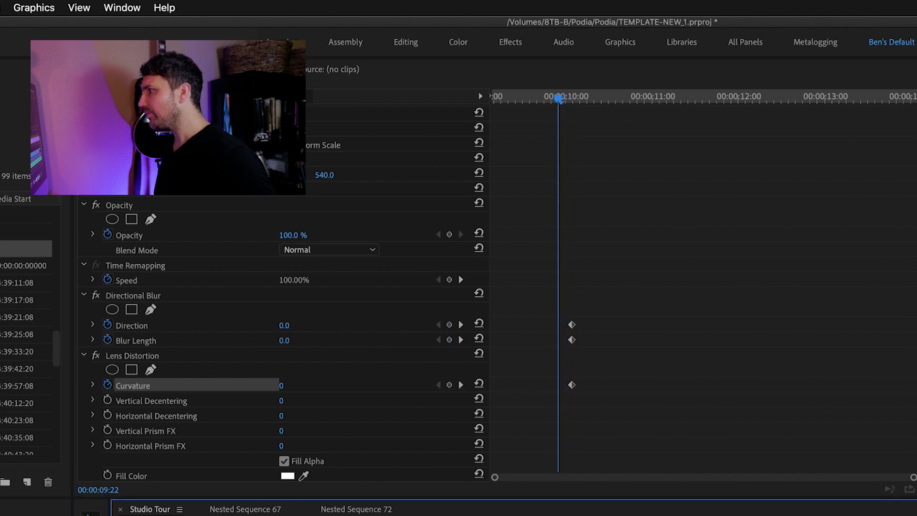
pyautogui.click(449, 326)
pyautogui.click(448, 340)
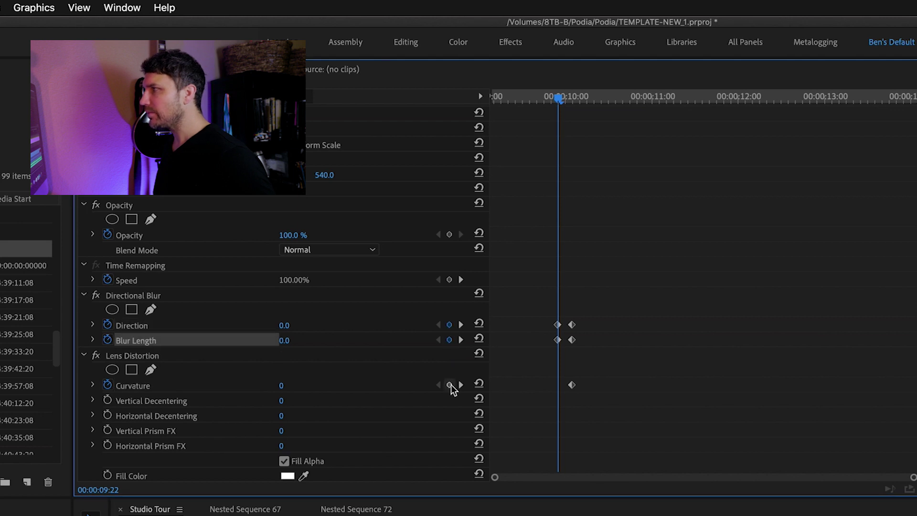
pyautogui.click(449, 385)
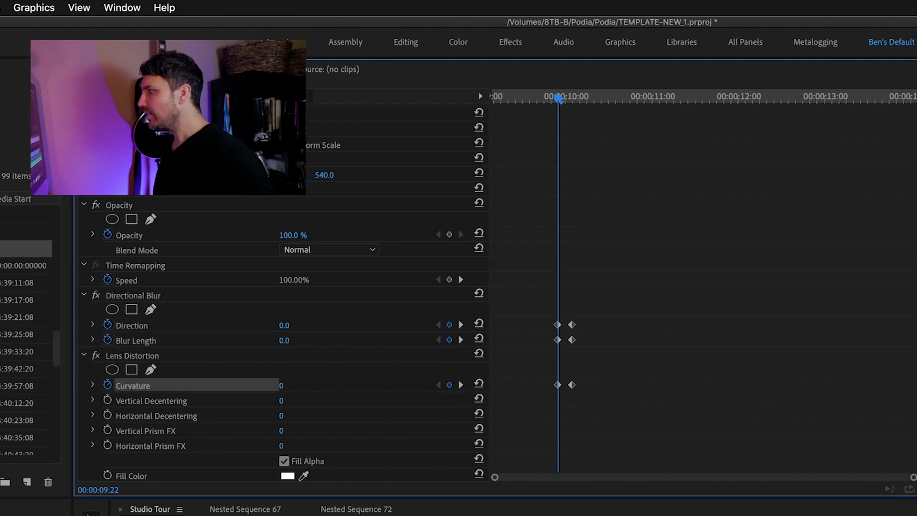
# - Add keyframes for Directional Blur's Direction and Blur Length and Lens Distortion's Curvature at 00:00:10:06
pyautogui.press('Right')
pyautogui.press('Right')
pyautogui.press('Right')
pyautogui.press('Right')
pyautogui.press('Right')
pyautogui.press('Right')
pyautogui.press('Right')
pyautogui.press('Right')
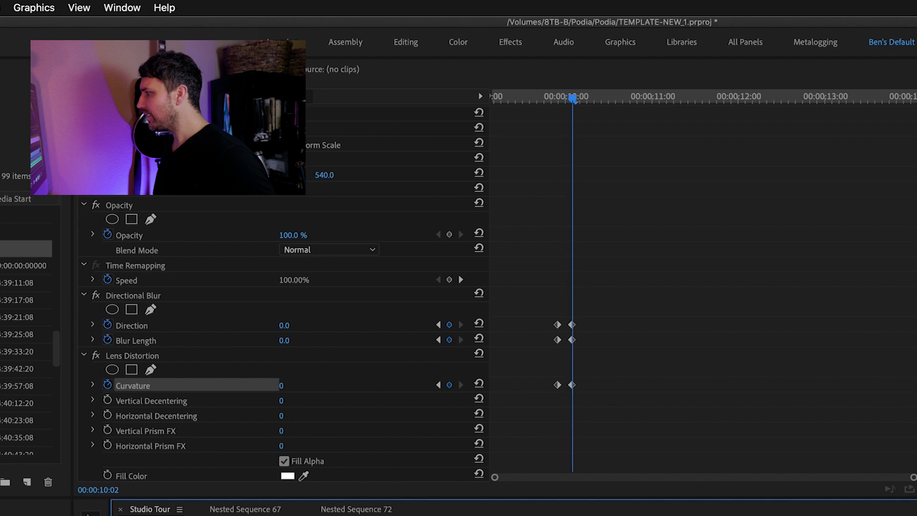
pyautogui.press('Right')
pyautogui.click(449, 325)
pyautogui.click(449, 340)
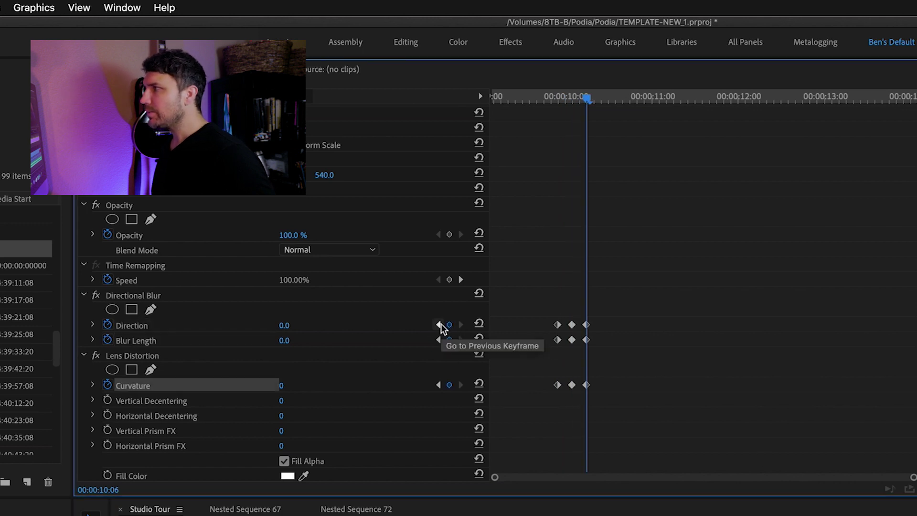
# - At the middle keyframe, 00:00:10:02, set Directional Blur's Direction to 90°
pyautogui.click(438, 324)
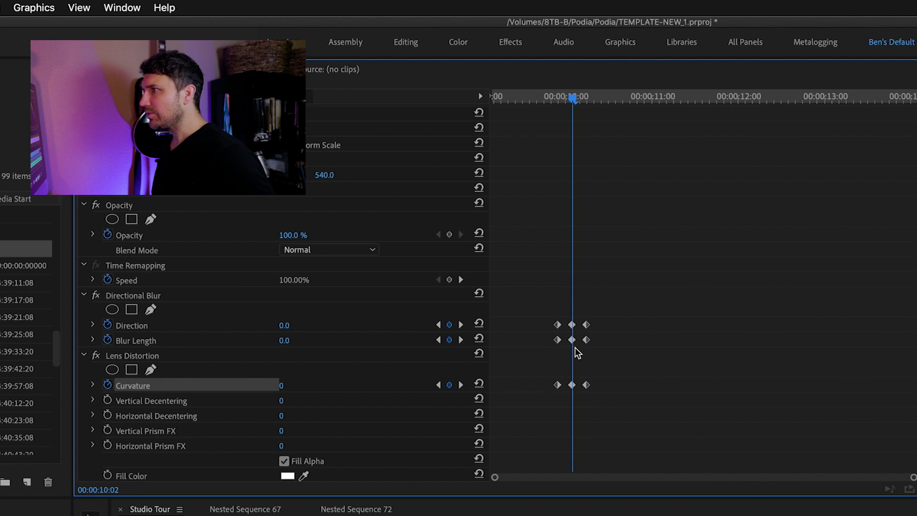
pyautogui.click(93, 324)
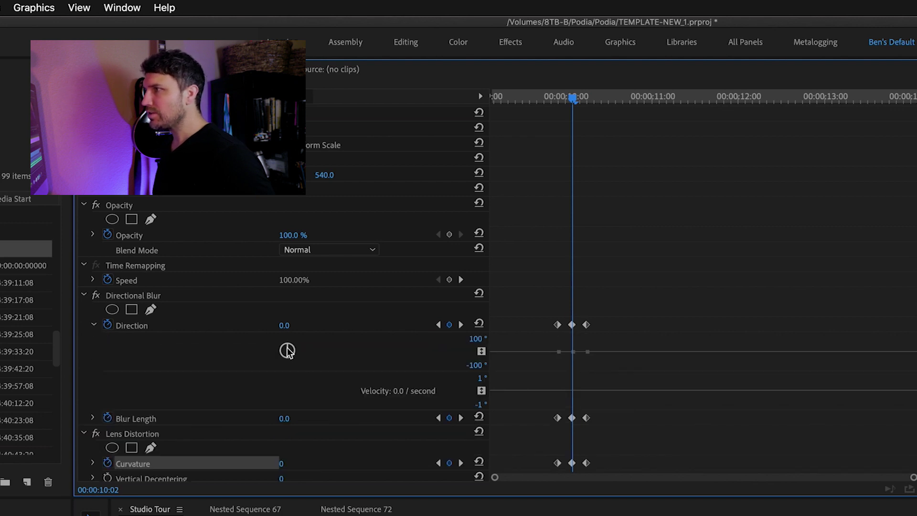
pyautogui.click(284, 325)
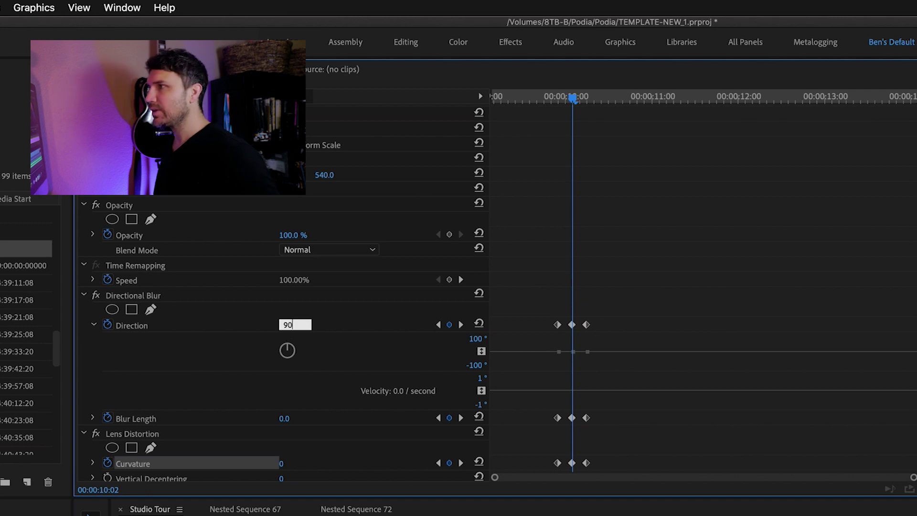
pyautogui.press('Return')
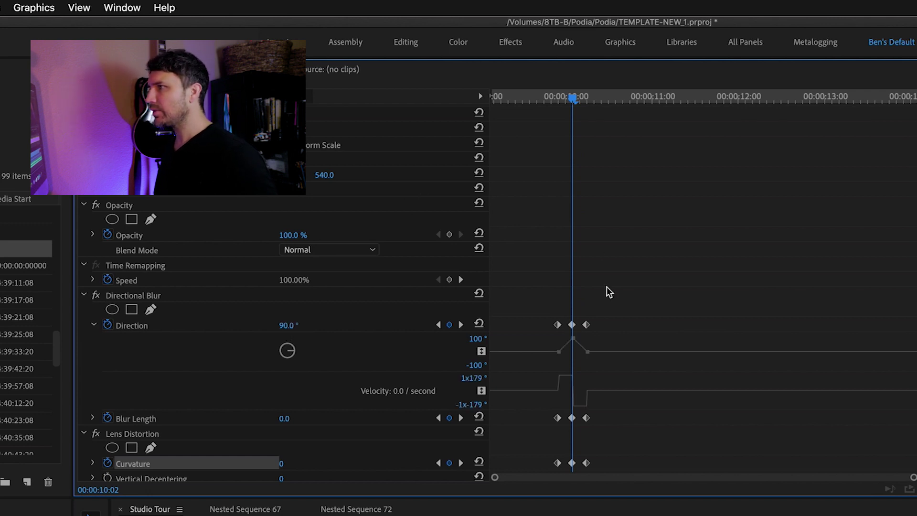
# - Raise Directional Blur's Blur Length at the 00:00:10:02 keyframe to about 44
pyautogui.click(93, 418)
pyautogui.moveTo(97, 455); pyautogui.dragTo(514, 467)
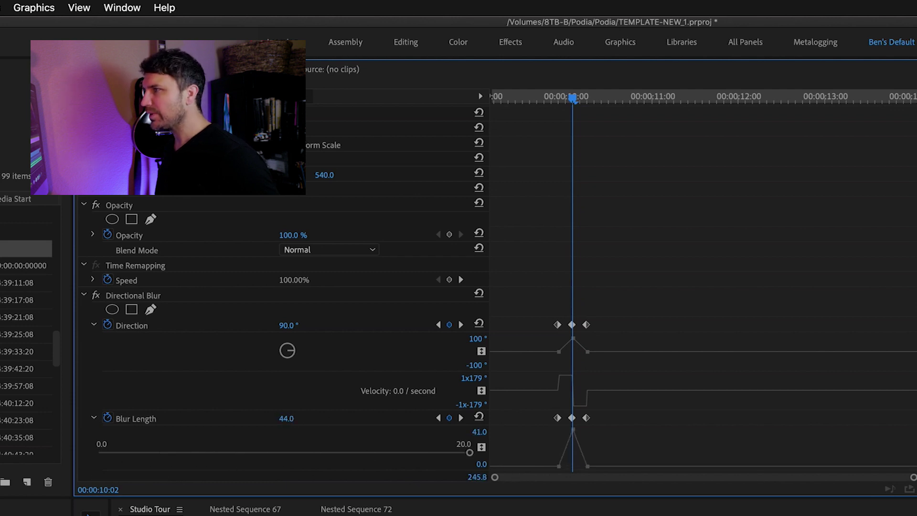
pyautogui.moveTo(286, 418); pyautogui.dragTo(305, 418)
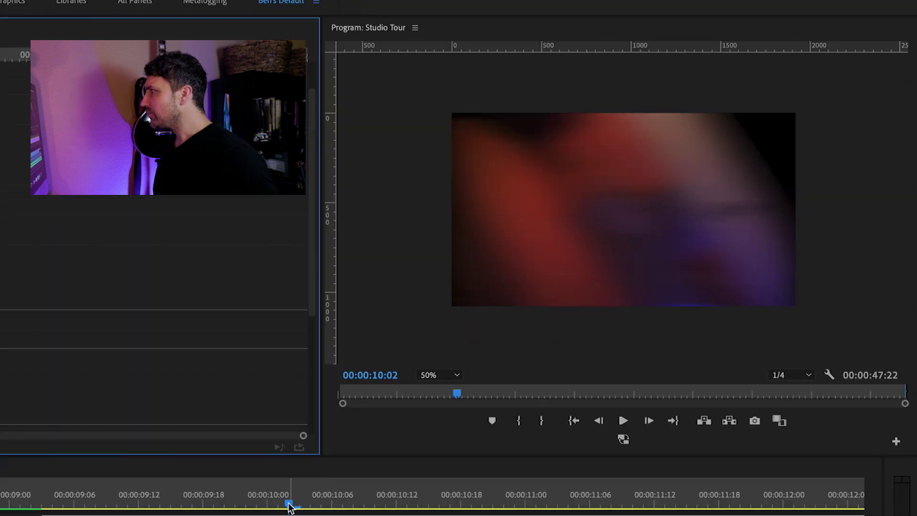
# - Play and scrub through the cut around 00:00:10:02 to preview the blur transition
pyautogui.click(252, 502)
pyautogui.press('space')
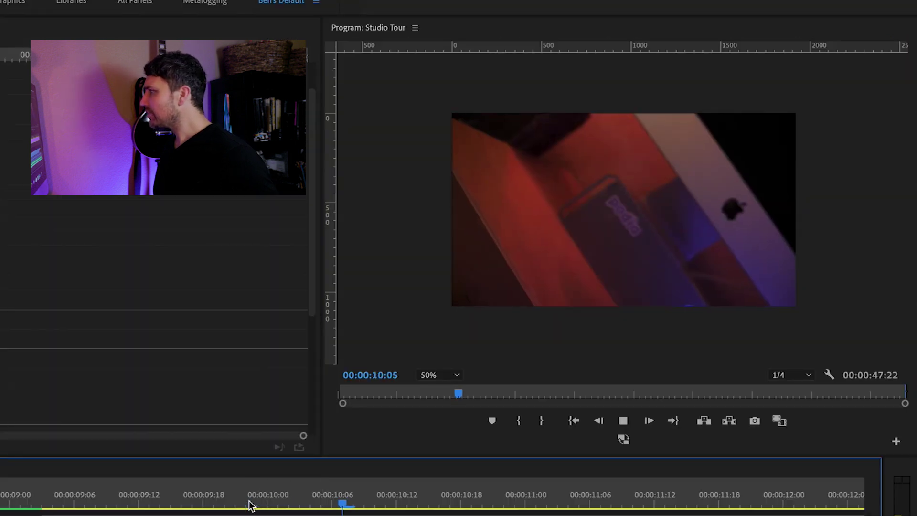
pyautogui.moveTo(243, 502); pyautogui.dragTo(281, 499)
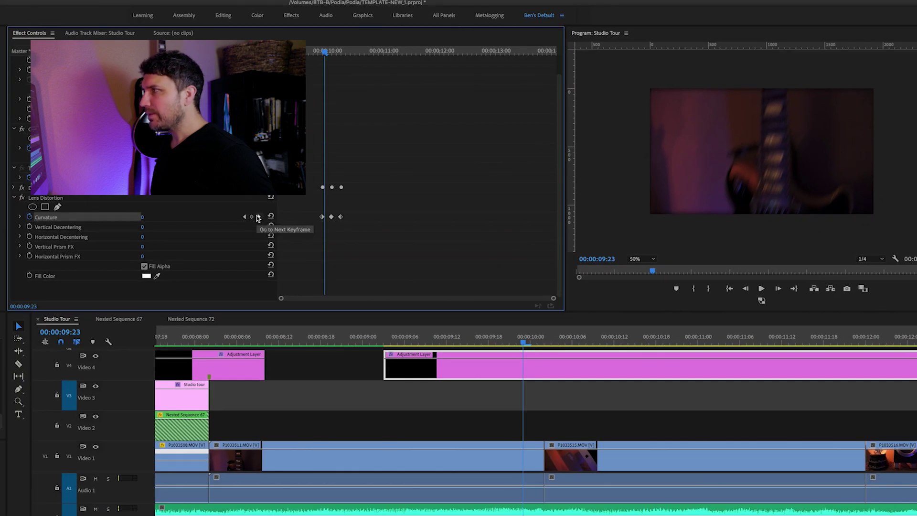
# - Set Lens Distortion's Curvature at the 00:00:10:02 keyframe to -100, trying -26 and -50 first and checking the distortion with Directional Blur off
pyautogui.click(257, 218)
pyautogui.click(20, 217)
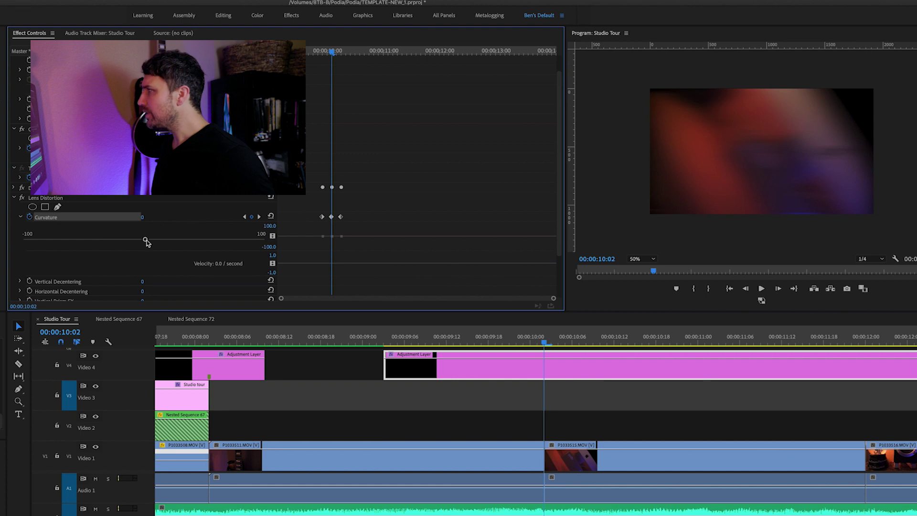
pyautogui.moveTo(145, 242); pyautogui.dragTo(112, 242)
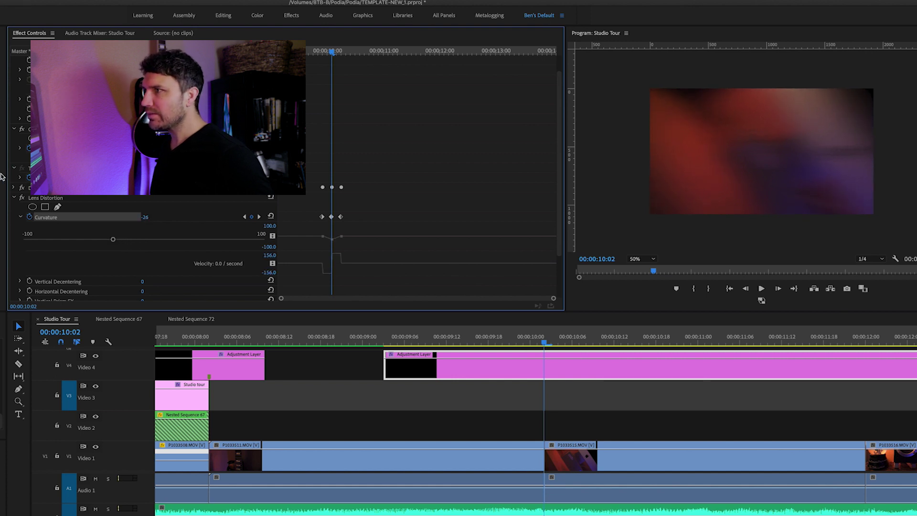
pyautogui.click(21, 188)
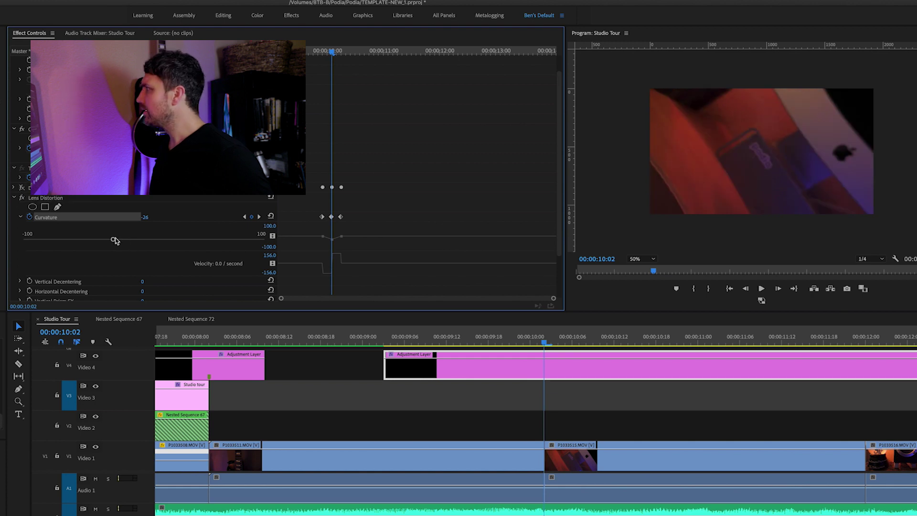
pyautogui.moveTo(114, 241); pyautogui.dragTo(87, 243)
pyautogui.press('Left')
pyautogui.press('Left')
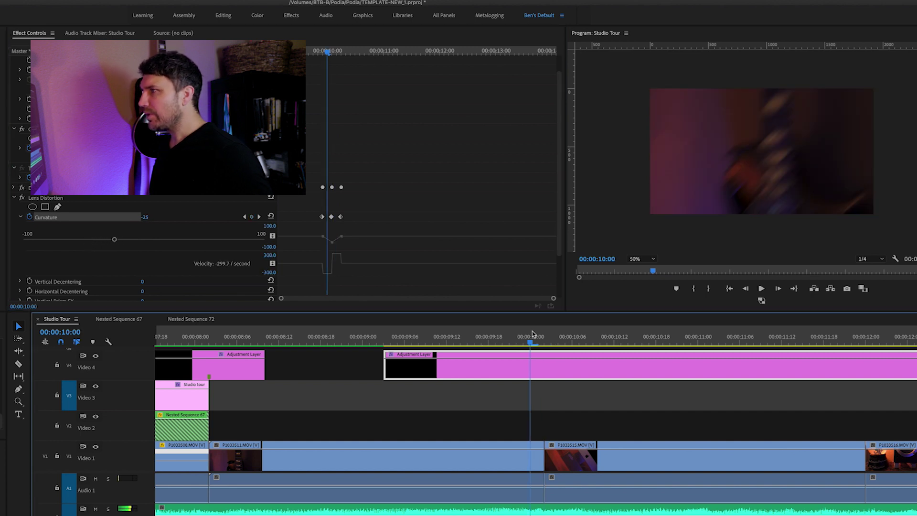
pyautogui.click(245, 217)
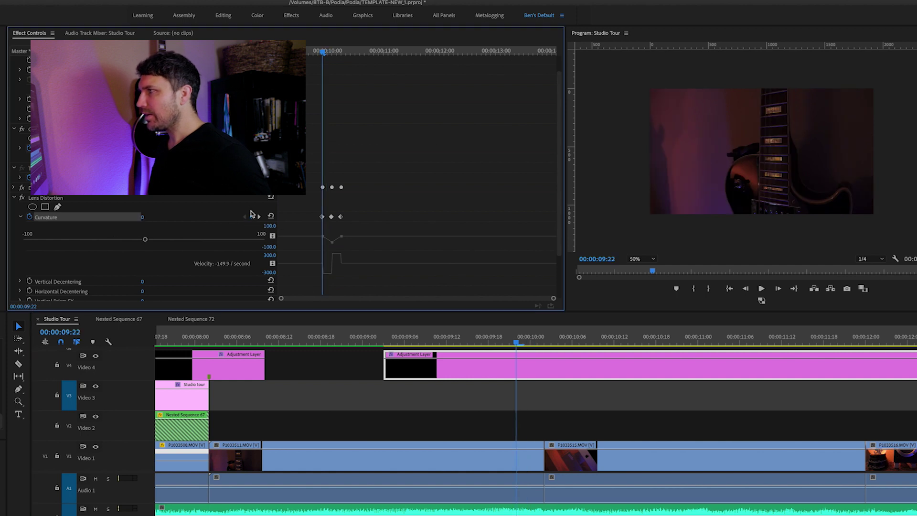
pyautogui.click(257, 217)
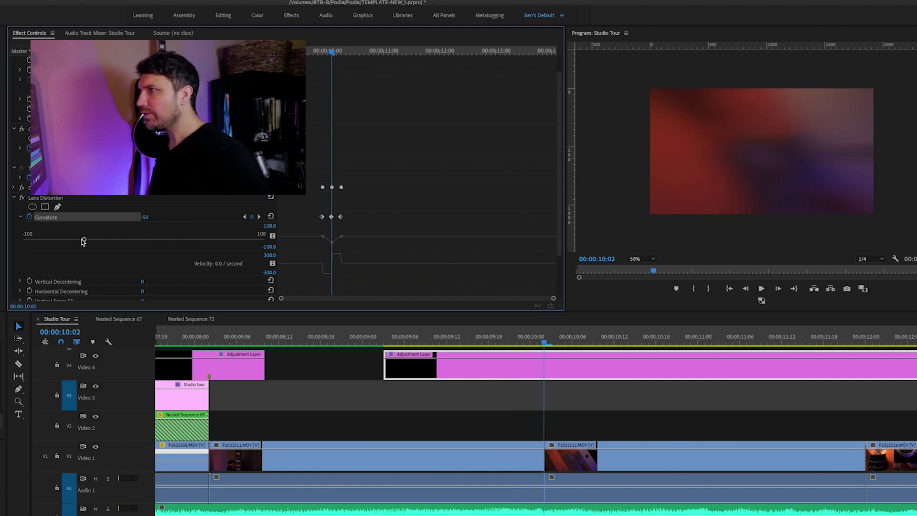
pyautogui.moveTo(83, 241); pyautogui.dragTo(22, 239)
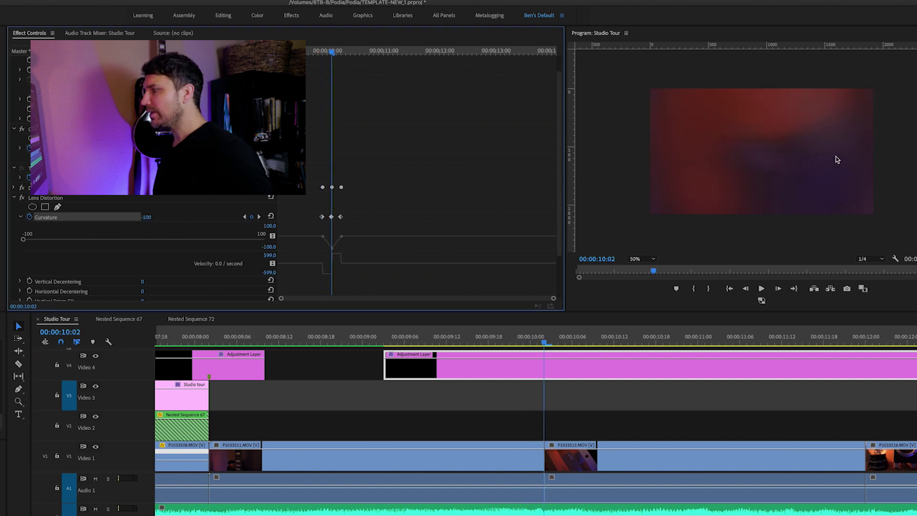
# - Select the two clips either side of the cut in turn, and reselect the adjustment layer above them
pyautogui.click(486, 446)
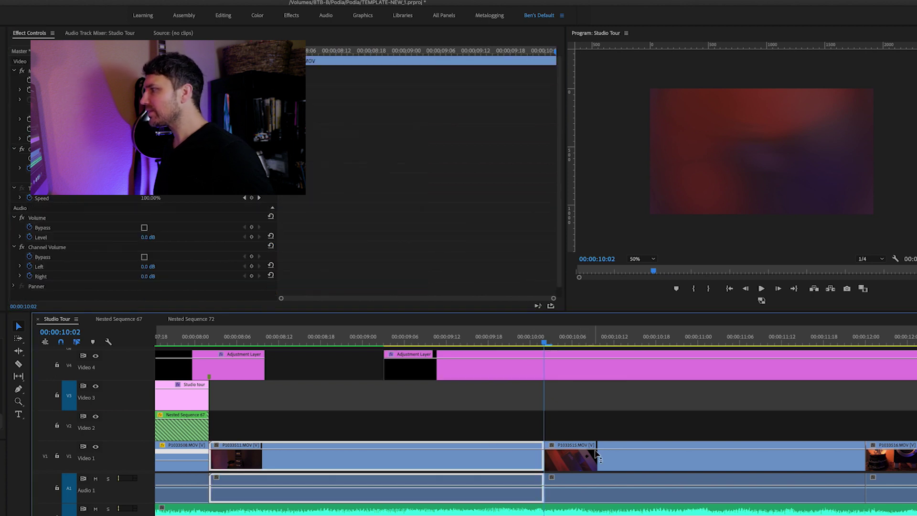
pyautogui.click(613, 448)
pyautogui.click(527, 356)
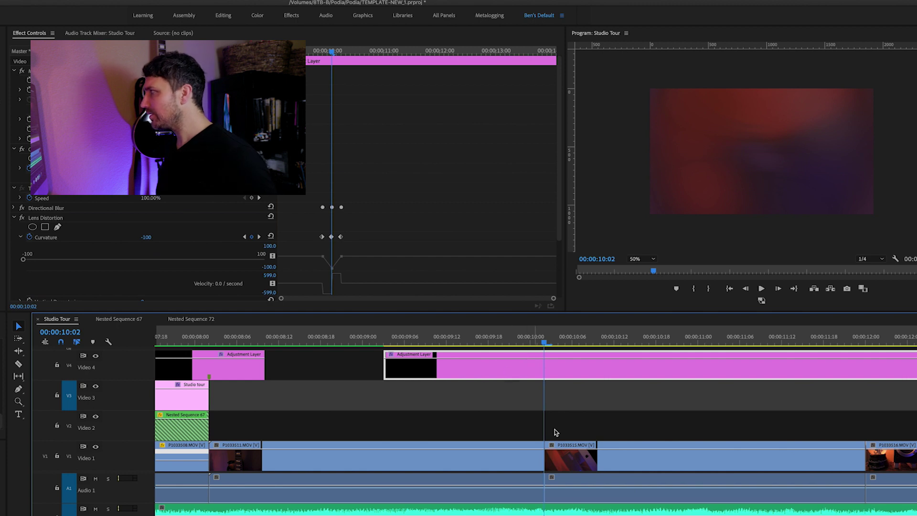
# - Trim the adjustment layer to start at 00:00:09:20, cut it at about 00:00:10:08, and delete the remainder
pyautogui.click(494, 342)
pyautogui.moveTo(497, 342)
pyautogui.mouseDown()
pyautogui.moveTo(607, 338)
pyautogui.moveTo(510, 341)
pyautogui.mouseUp()
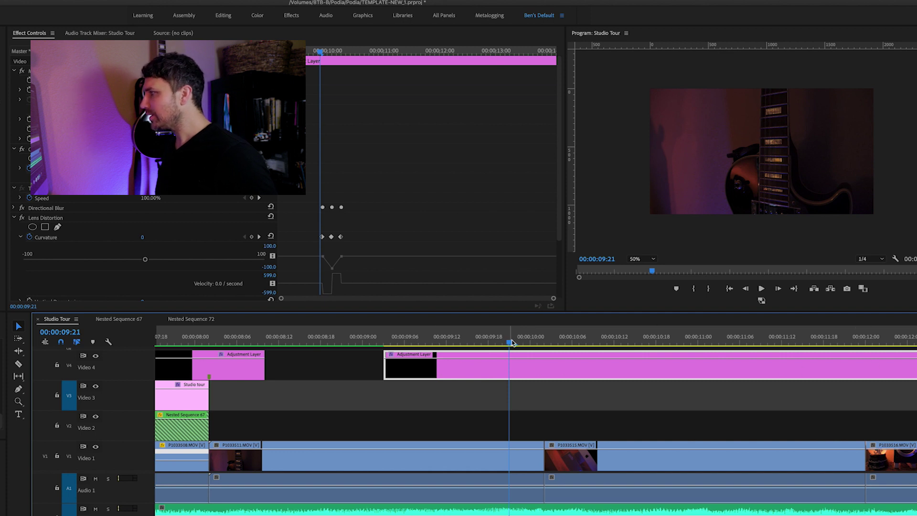
pyautogui.moveTo(511, 344)
pyautogui.mouseDown()
pyautogui.moveTo(536, 342)
pyautogui.moveTo(505, 344)
pyautogui.mouseUp()
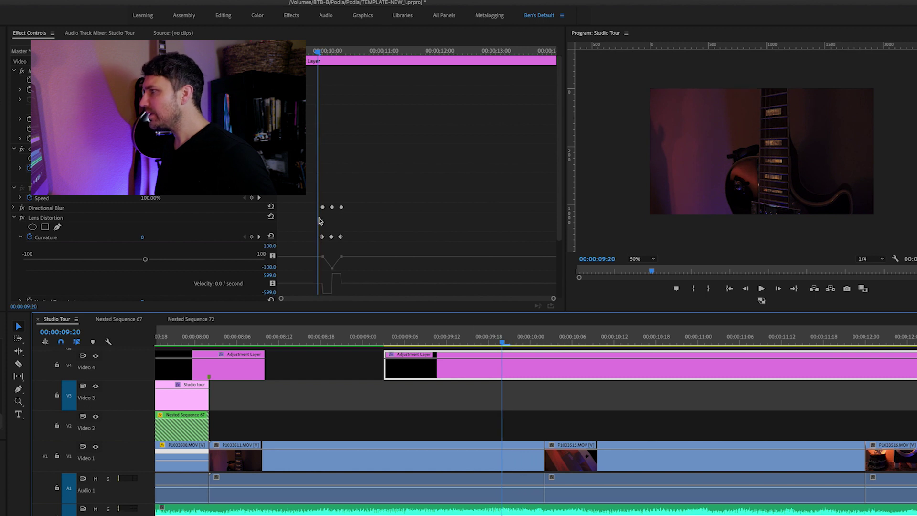
pyautogui.moveTo(386, 373); pyautogui.dragTo(524, 338)
pyautogui.hotkey('ctrl', 'k')
pyautogui.click(608, 371)
pyautogui.press('Delete')
pyautogui.click(561, 372)
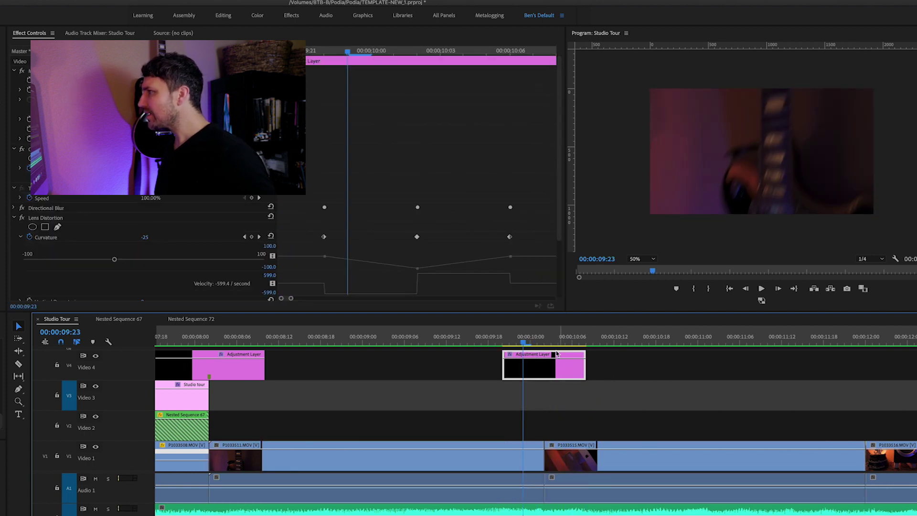
# - Add a marker to the trimmed adjustment layer at 00:00:10:02, directly above the cut to P1033515.MOV
pyautogui.click(258, 198)
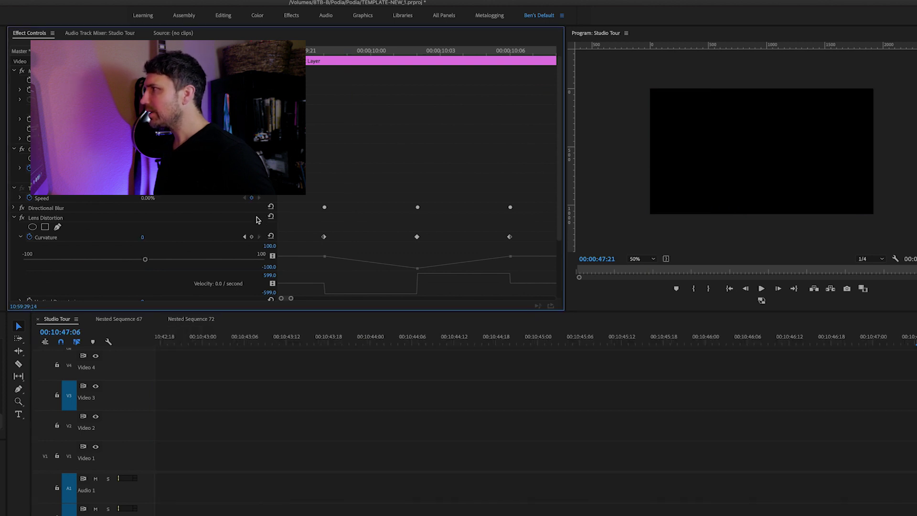
pyautogui.click(419, 48)
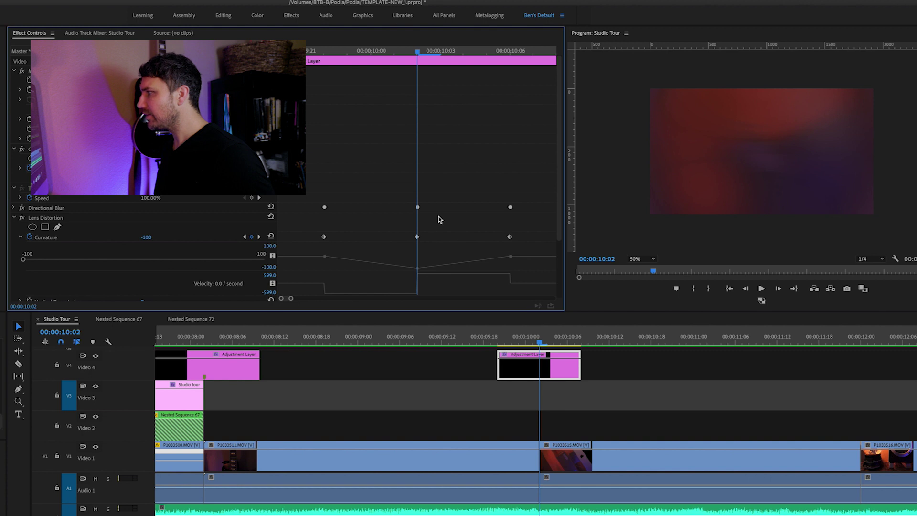
pyautogui.click(452, 364)
pyautogui.click(561, 378)
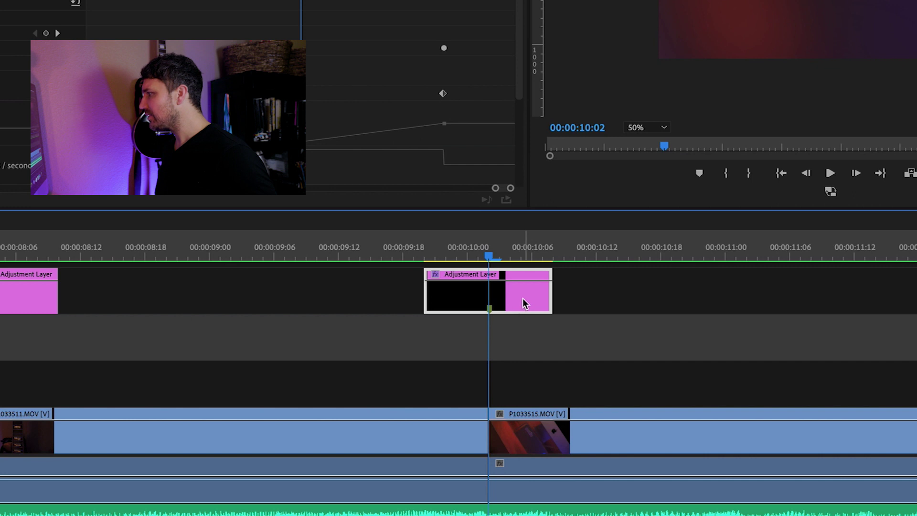
# - Place the marked adjustment layer over the next cut, to P1033516.MOV, and play the sequence
pyautogui.moveTo(512, 301); pyautogui.dragTo(860, 296)
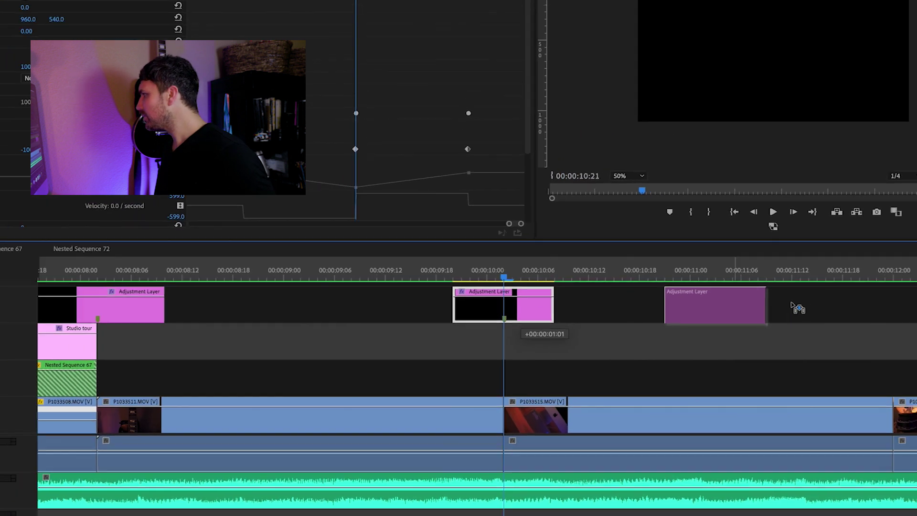
pyautogui.moveTo(798, 308); pyautogui.dragTo(912, 306)
pyautogui.moveTo(849, 316); pyautogui.dragTo(846, 312)
pyautogui.press('space')
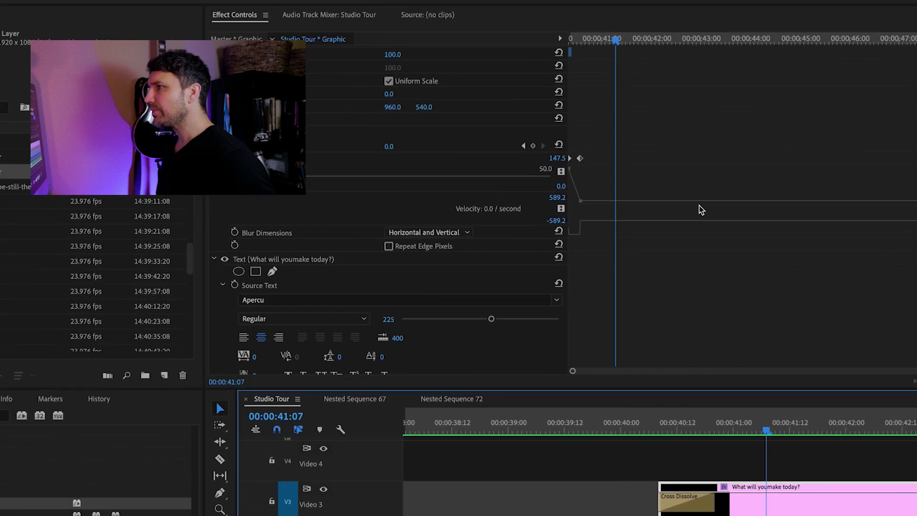
# - Examine the Gaussian Blur, text appearance and Transform settings of the closing title graphic
pyautogui.scroll(-5, 356, 125)
pyautogui.scroll(-3, 899, 256)
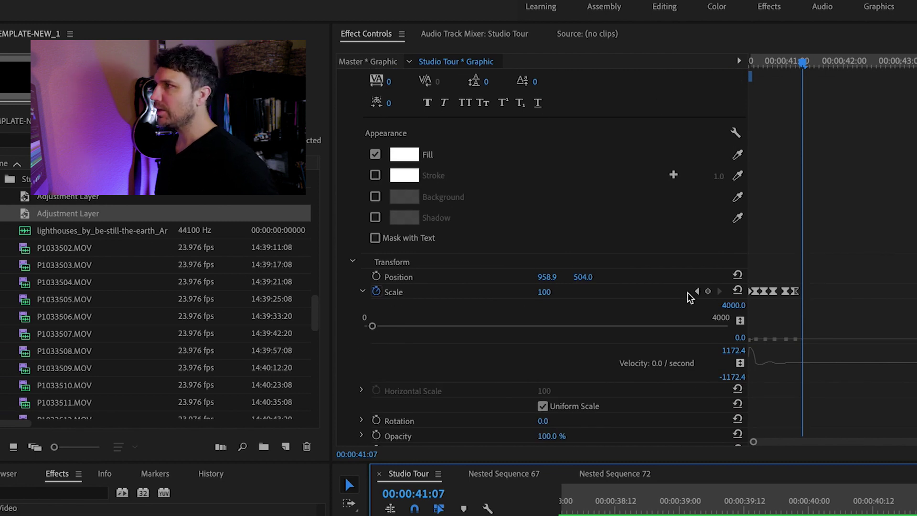
pyautogui.scroll(10, 537, 231)
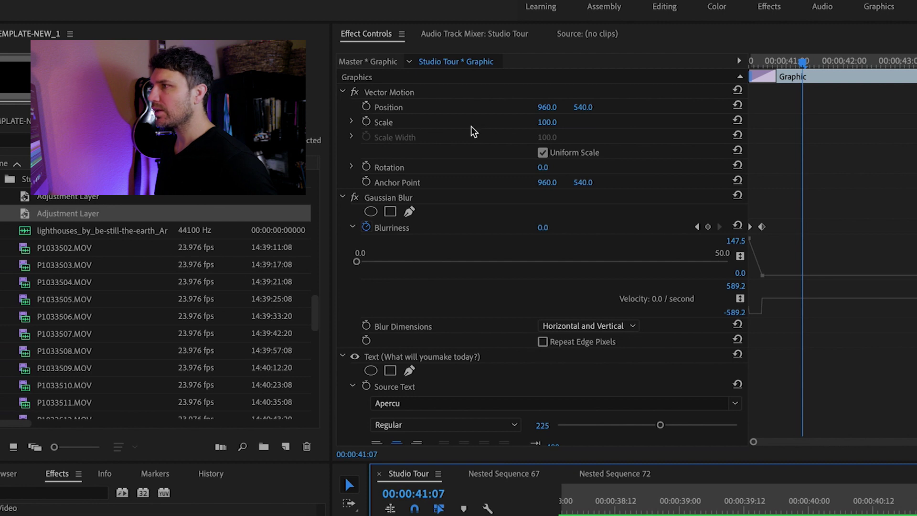
pyautogui.scroll(-9, 490, 276)
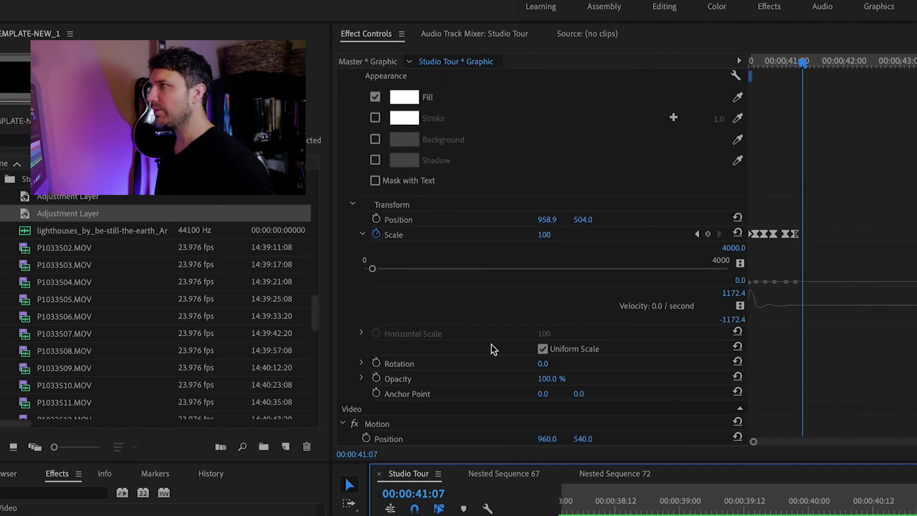
pyautogui.scroll(-1, 487, 324)
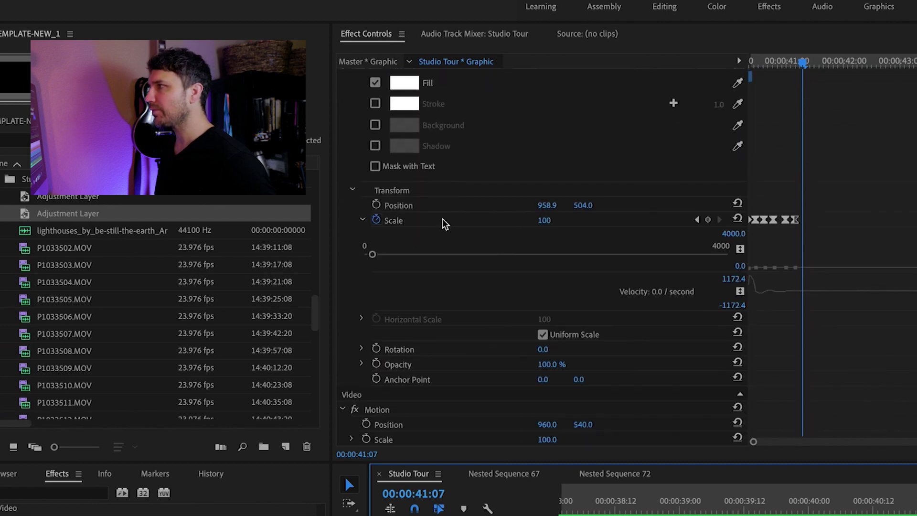
# - Step back through the closing title's Scale keyframes to 00:00:40:11, and return to the title's start at 00:00:40:08
pyautogui.click(697, 220)
pyautogui.click(697, 220)
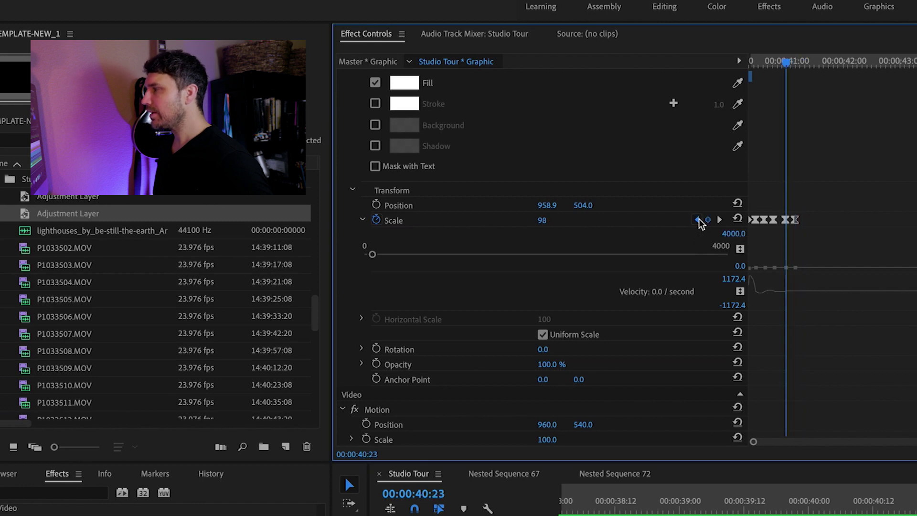
pyautogui.click(698, 219)
pyautogui.click(697, 219)
pyautogui.click(698, 219)
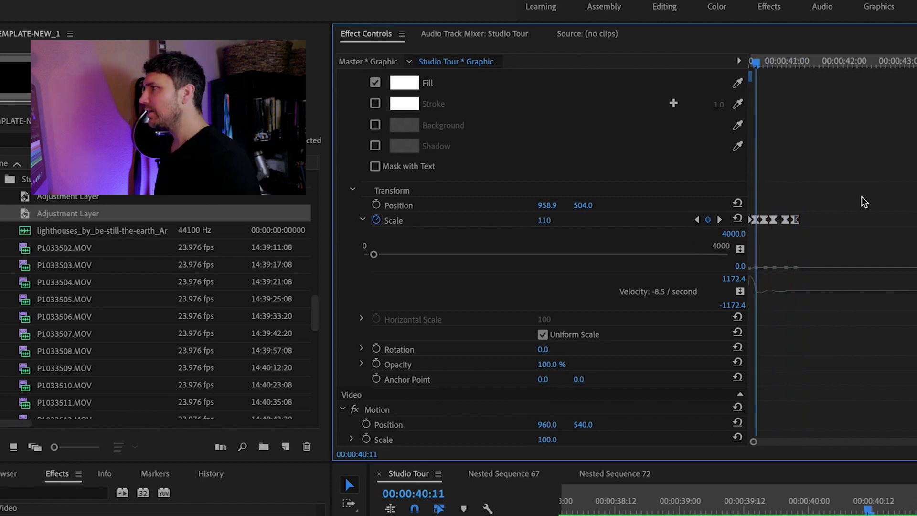
pyautogui.scroll(3, 863, 201)
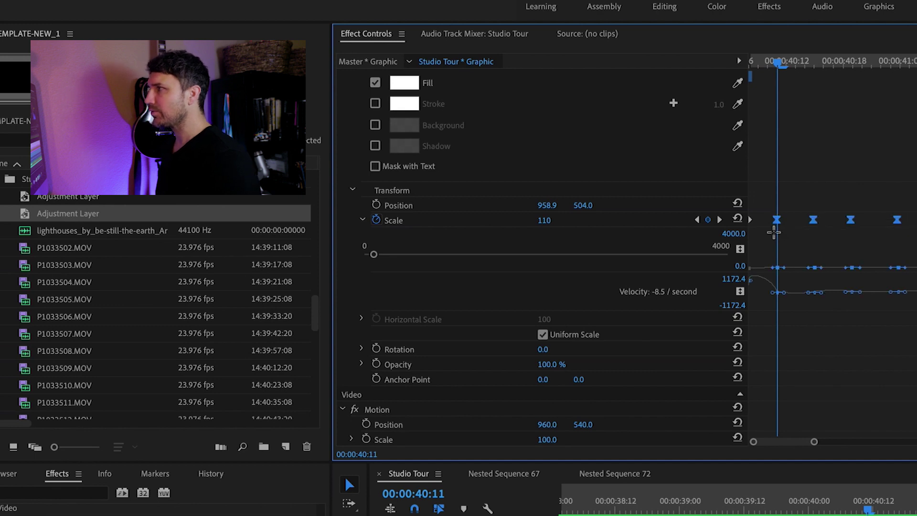
pyautogui.moveTo(775, 62); pyautogui.dragTo(745, 63)
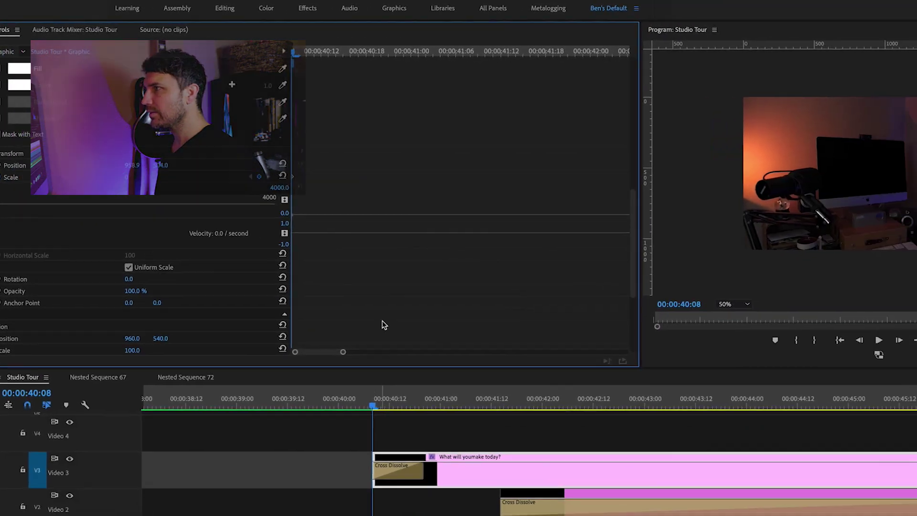
# - Add Scale keyframes at 100 to the closing title at 00:00:40:10, 00:00:40:12 and 00:00:40:14
pyautogui.click(446, 210)
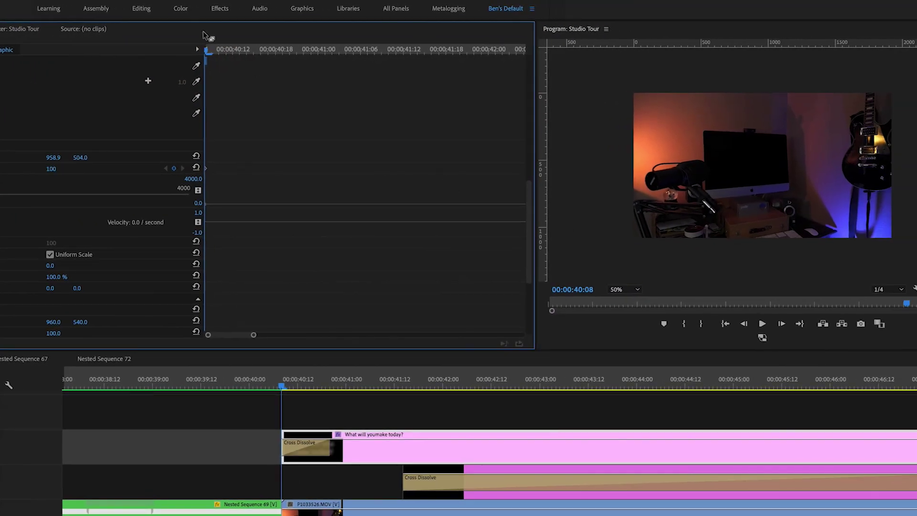
pyautogui.moveTo(207, 51)
pyautogui.mouseDown()
pyautogui.moveTo(292, 51)
pyautogui.moveTo(222, 60)
pyautogui.mouseUp()
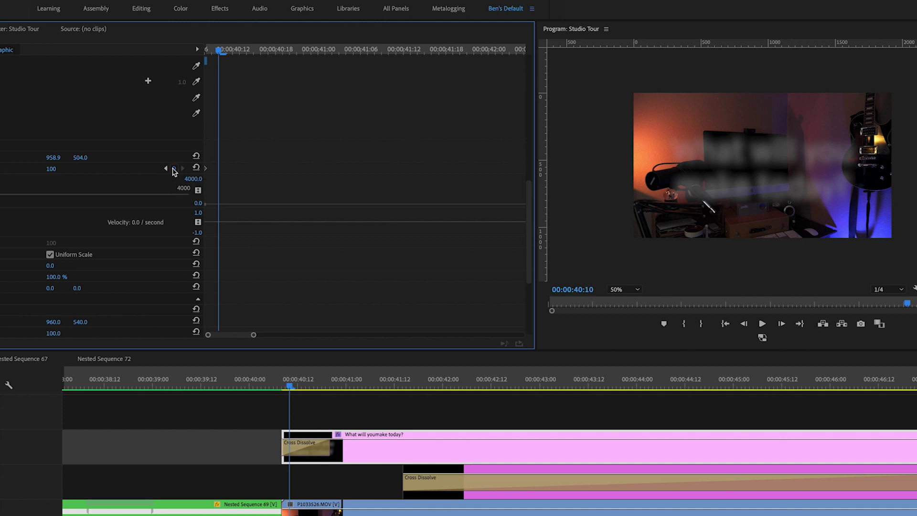
pyautogui.click(174, 169)
pyautogui.moveTo(220, 51); pyautogui.dragTo(236, 52)
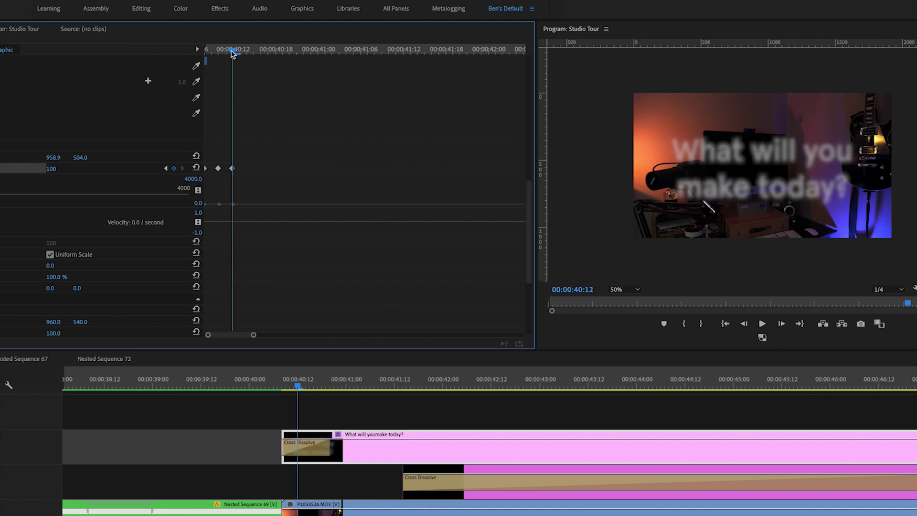
pyautogui.moveTo(232, 53); pyautogui.dragTo(246, 51)
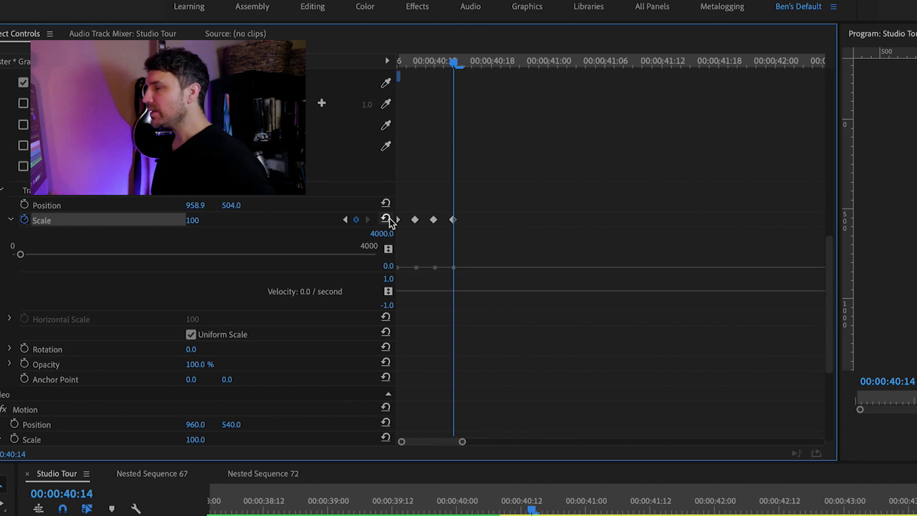
# - Set the closing title's Scale keyframe at 00:00:40:12 to 97 and go back to the keyframe at 00:00:40:10
pyautogui.click(347, 220)
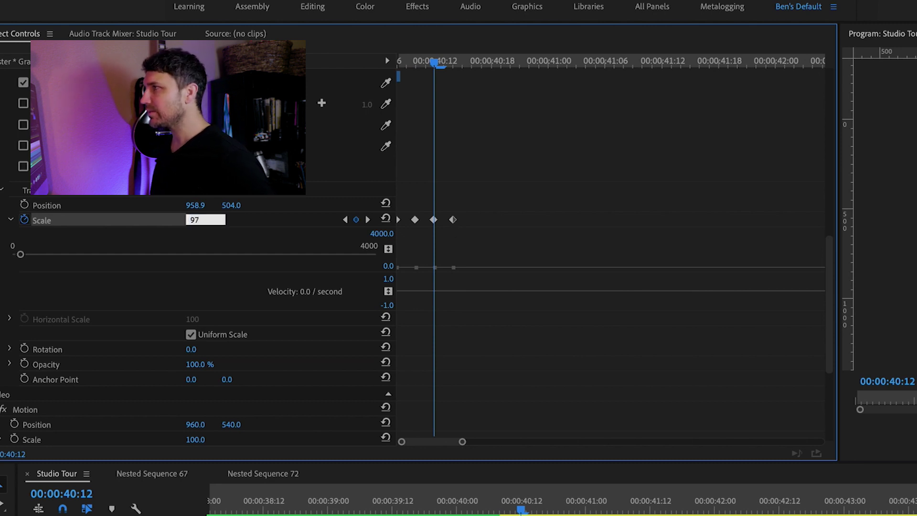
pyautogui.click(346, 221)
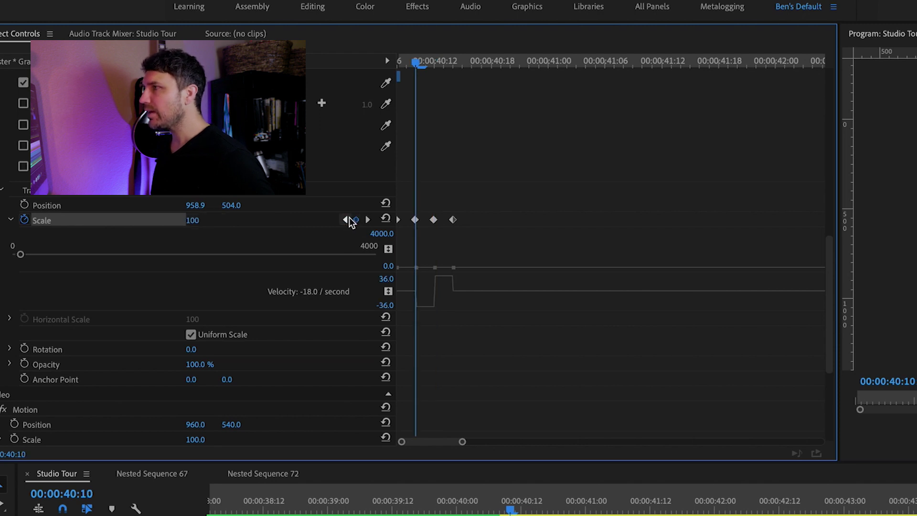